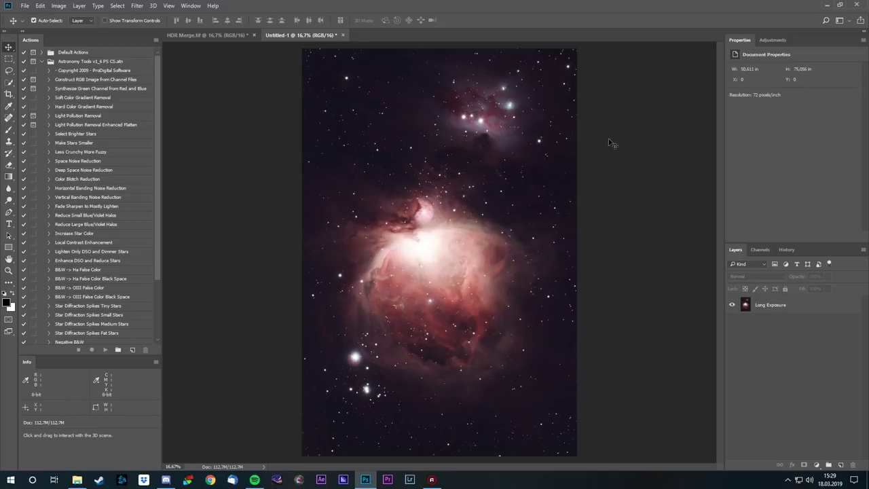
{"action": "scroll", "coordinate": [520, 99], "scroll_direction": "up", "scroll_amount": 5}
{"action": "scroll", "coordinate": [504, 135], "scroll_direction": "up", "scroll_amount": 4}
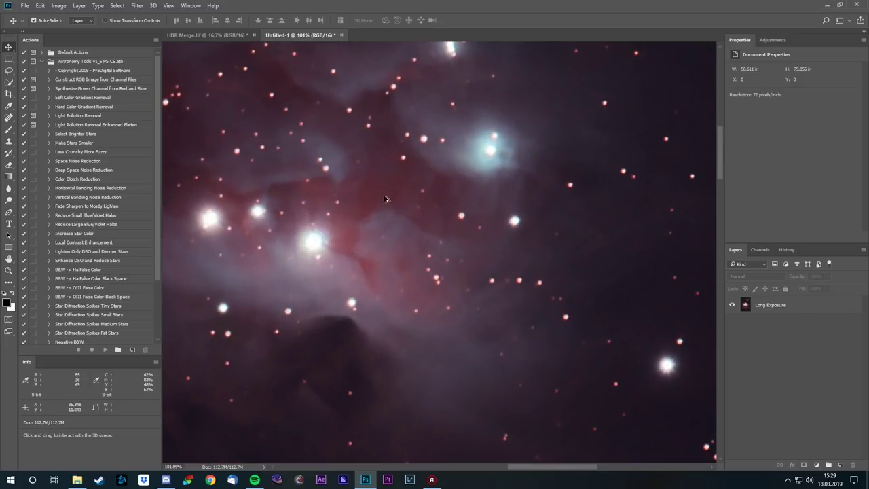
{"action": "scroll", "coordinate": [515, 250], "scroll_direction": "down", "scroll_amount": 8}
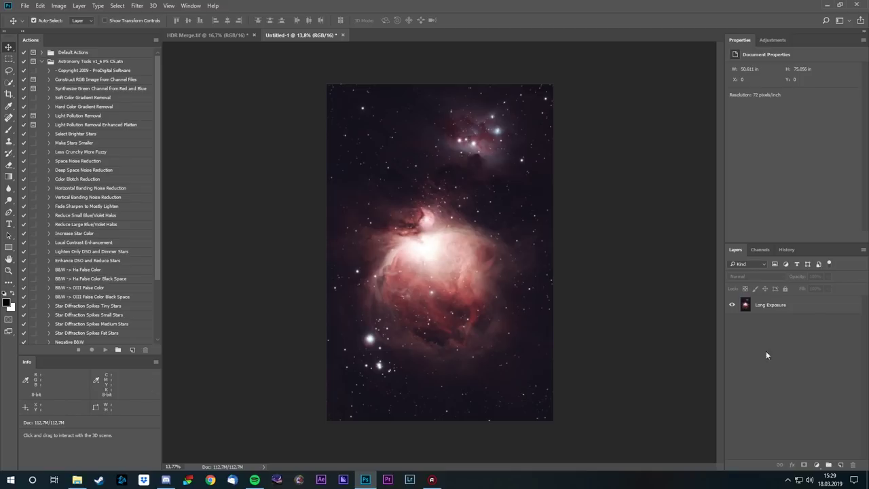
- On HDR Merge.tif, dismiss the Move tool's no-layer error and deselect the canvas selection
{"action": "left_click", "coordinate": [803, 311]}
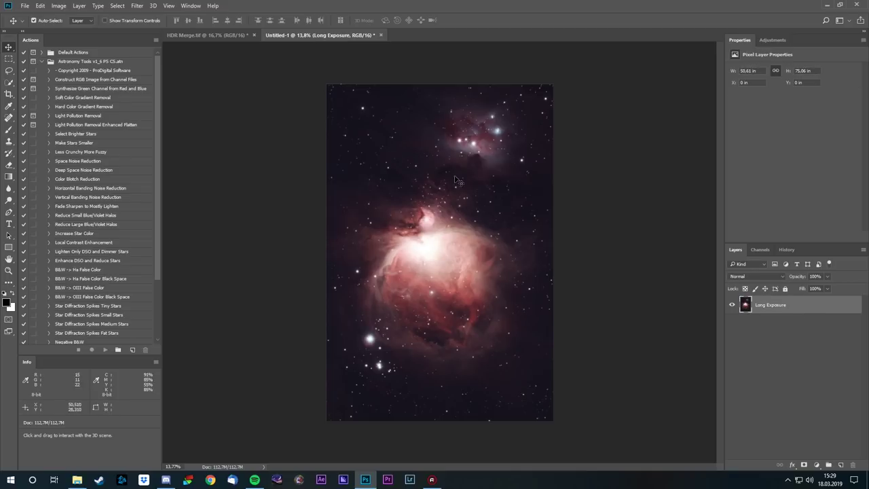
{"action": "left_click", "coordinate": [216, 35]}
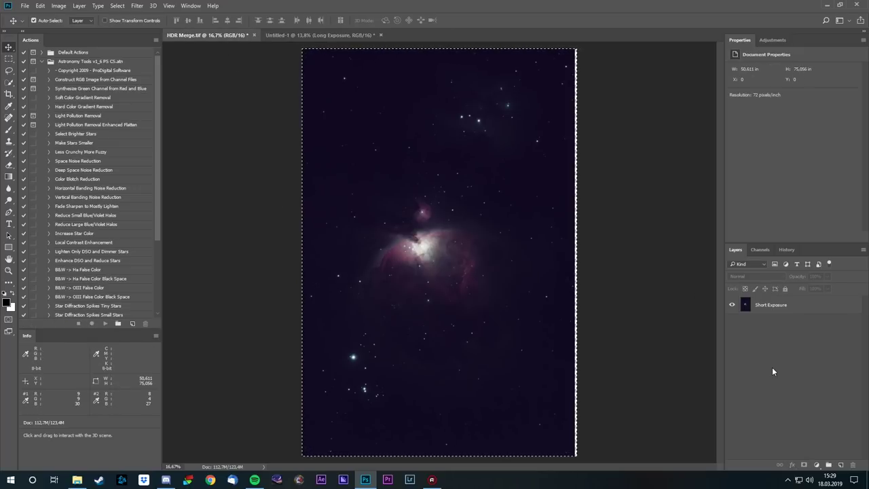
{"action": "left_click", "coordinate": [431, 167]}
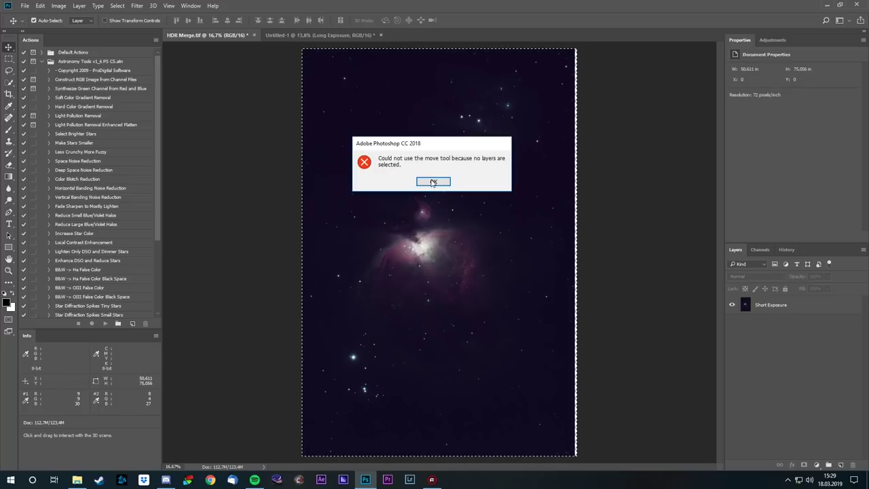
{"action": "left_click", "coordinate": [433, 180]}
{"action": "left_click", "coordinate": [9, 70]}
{"action": "right_click", "coordinate": [341, 116]}
{"action": "left_click", "coordinate": [367, 122]}
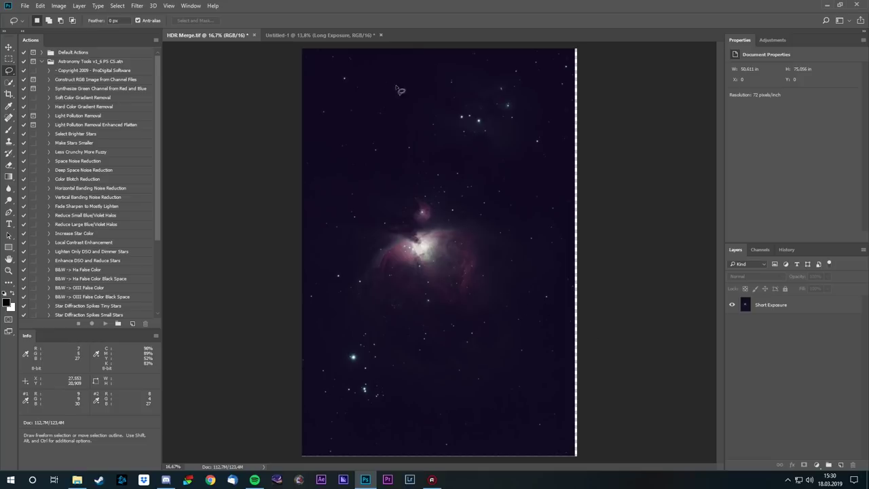
- Compare the two documents, ending on the Untitled-1 long exposure
{"action": "left_click", "coordinate": [287, 34]}
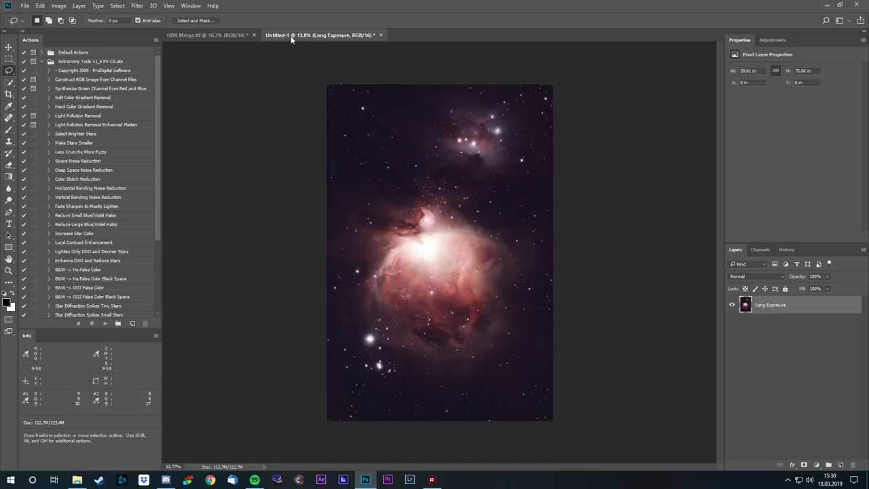
{"action": "left_click", "coordinate": [224, 35]}
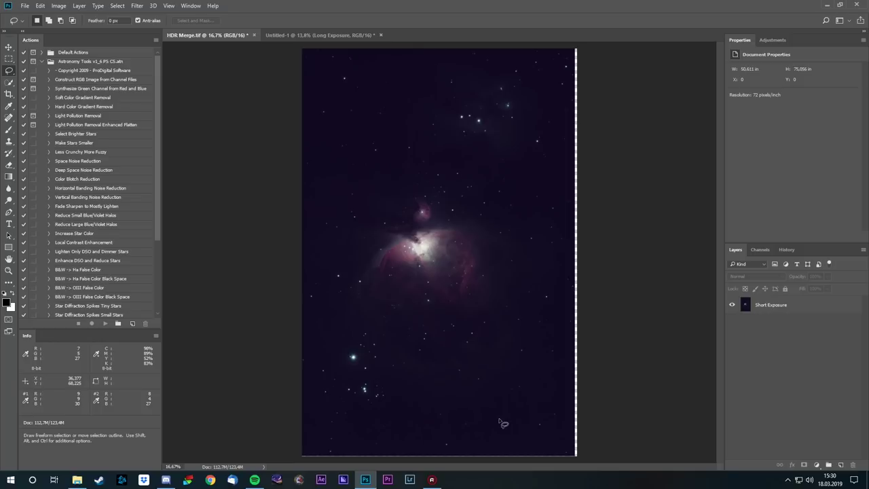
{"action": "left_click", "coordinate": [300, 36]}
{"action": "left_click", "coordinate": [237, 34]}
{"action": "key", "text": "ctrl+Tab"}
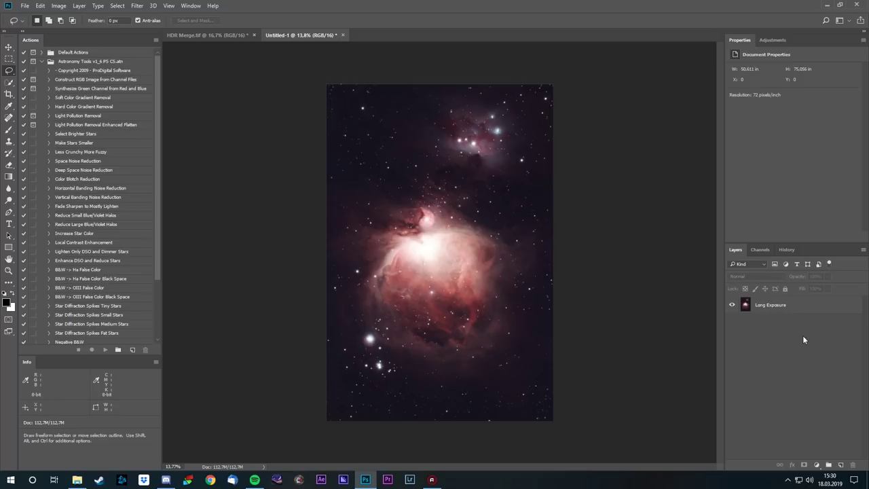
- Copy the whole Long Exposure image and paste it into HDR Merge.tif as Layer 1
{"action": "left_click", "coordinate": [809, 309]}
{"action": "key", "text": "ctrl+a"}
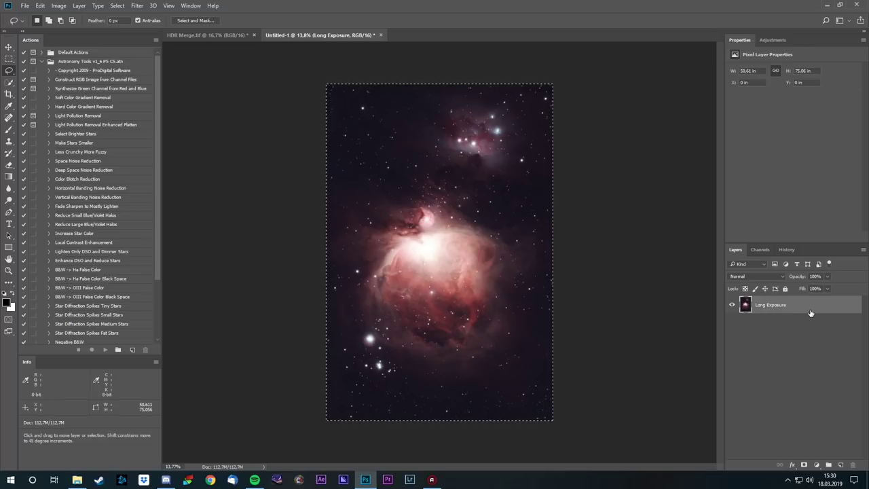
{"action": "left_click", "coordinate": [231, 36]}
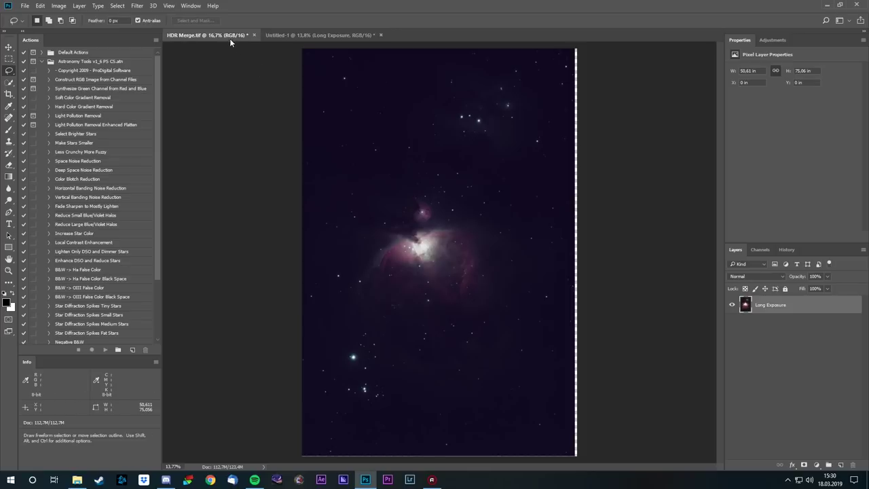
{"action": "key", "text": "ctrl+v"}
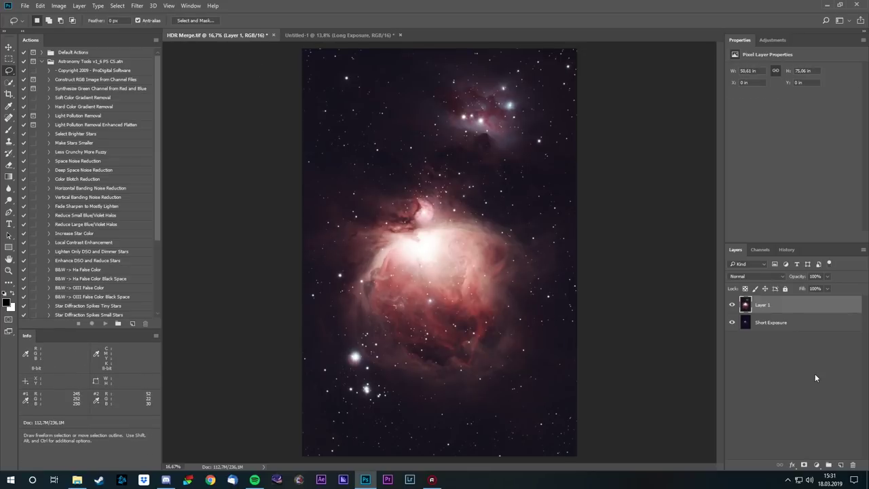
- Lower Layer 1's opacity to 38%
{"action": "left_click", "coordinate": [804, 346]}
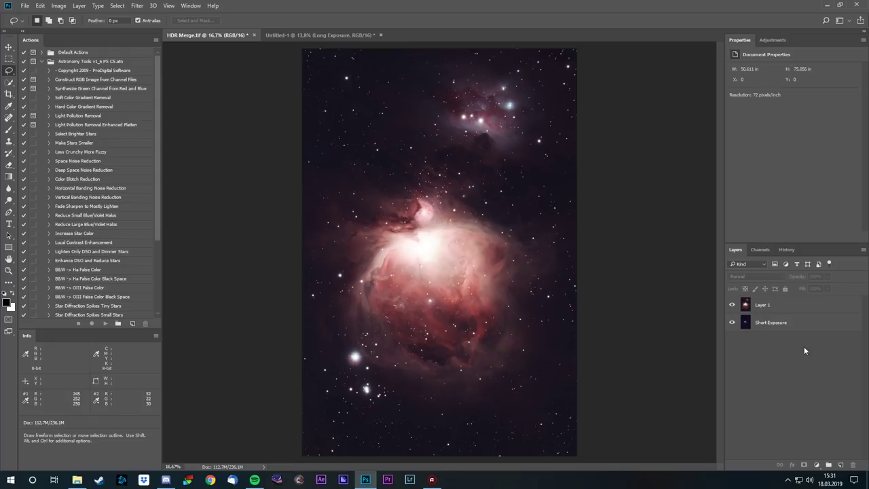
{"action": "left_click", "coordinate": [810, 305]}
{"action": "left_click", "coordinate": [828, 277]}
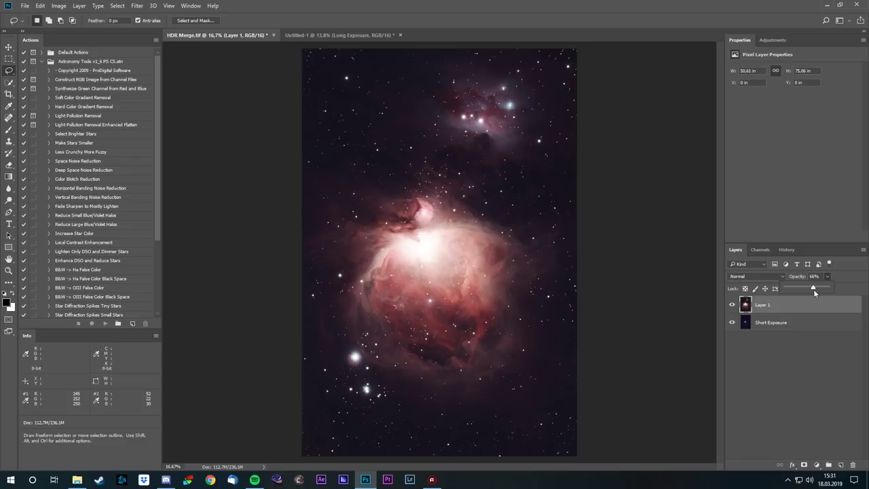
{"action": "left_click_drag", "start_coordinate": [812, 290], "coordinate": [800, 288]}
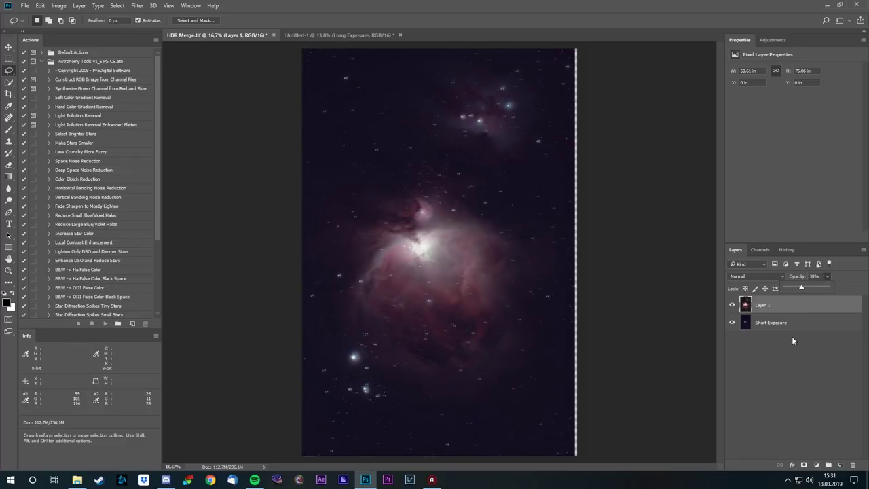
{"action": "left_click", "coordinate": [790, 311]}
- Free-transform Layer 1 and nudge it left, zooming to check star alignment
{"action": "key", "text": "ctrl"}
{"action": "key", "text": "ctrl+t"}
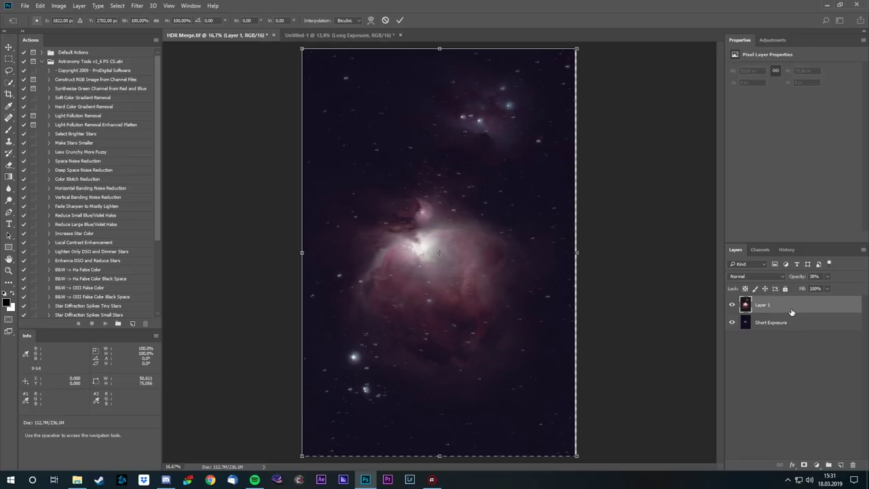
{"action": "key", "text": "Right"}
{"action": "key", "text": "Right"}
{"action": "key", "text": "Right"}
{"action": "key", "text": "Right"}
{"action": "key", "text": "Right"}
{"action": "key", "text": "Right"}
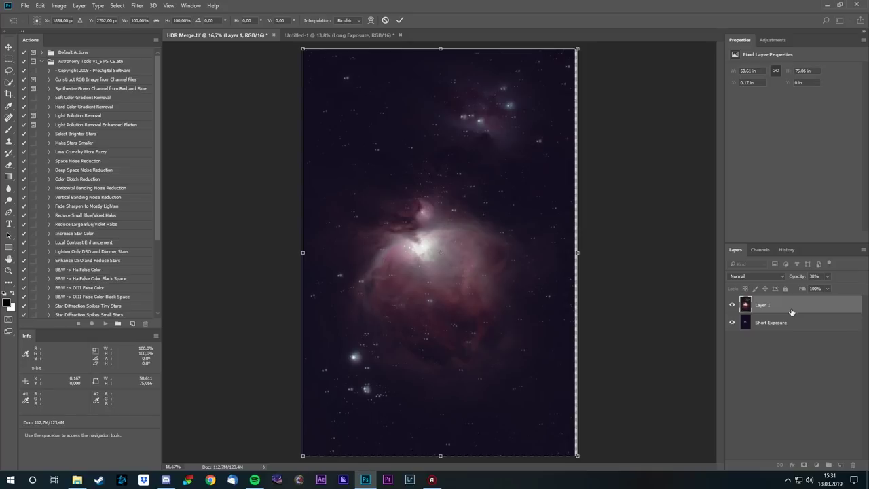
{"action": "key", "text": "Left"}
{"action": "key", "text": "Left"}
{"action": "key", "text": "Left"}
{"action": "key", "text": "Left"}
{"action": "key", "text": "Left"}
{"action": "key", "text": "Left"}
{"action": "key", "text": "Left"}
{"action": "key", "text": "Left"}
{"action": "key", "text": "Left"}
{"action": "key", "text": "Left"}
{"action": "key", "text": "Left"}
{"action": "key", "text": "Left"}
{"action": "key", "text": "Left"}
{"action": "key", "text": "Left"}
{"action": "key", "text": "Left"}
{"action": "key", "text": "Left"}
{"action": "key", "text": "Left"}
{"action": "key", "text": "Left"}
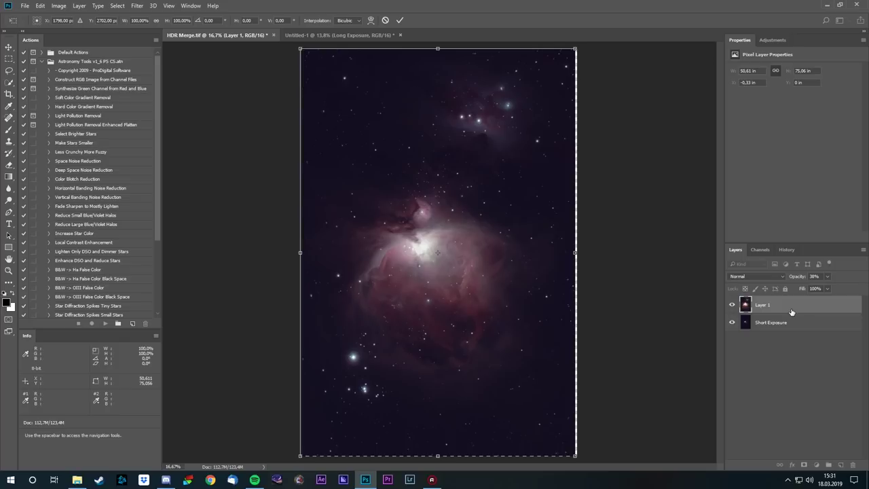
{"action": "left_click_drag", "start_coordinate": [434, 201], "coordinate": [476, 98]}
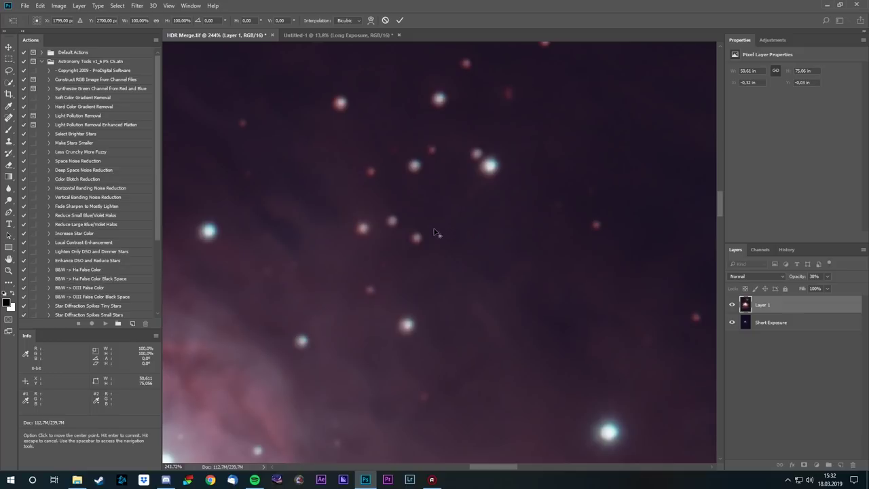
{"action": "key", "text": "ctrl+0"}
{"action": "scroll", "coordinate": [573, 61], "scroll_direction": "up", "scroll_amount": 10}
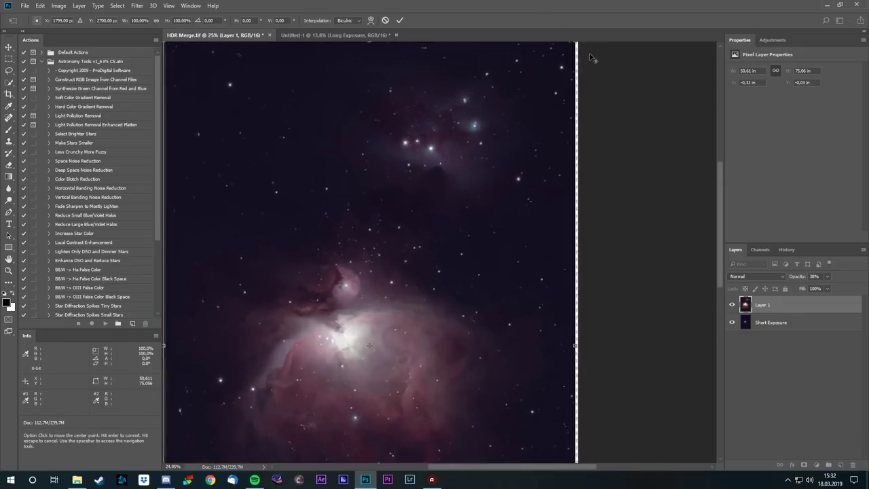
{"action": "scroll", "coordinate": [415, 87], "scroll_direction": "up", "scroll_amount": 5}
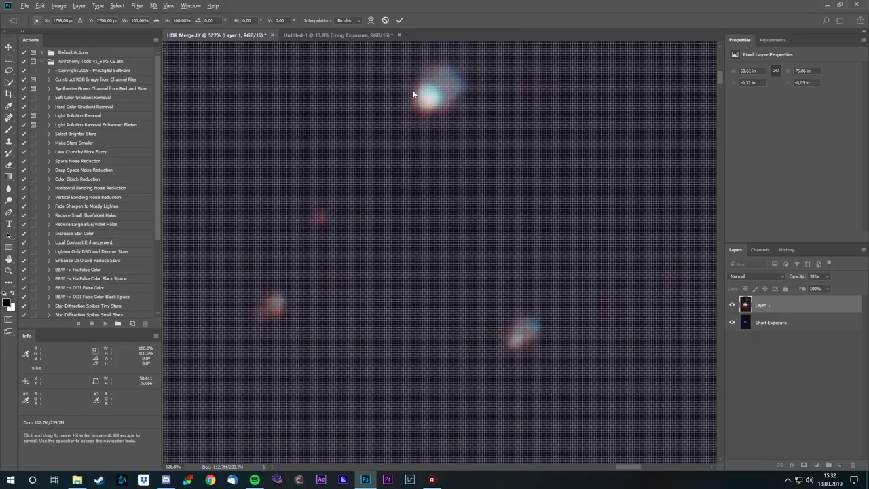
{"action": "scroll", "coordinate": [411, 94], "scroll_direction": "down", "scroll_amount": 2}
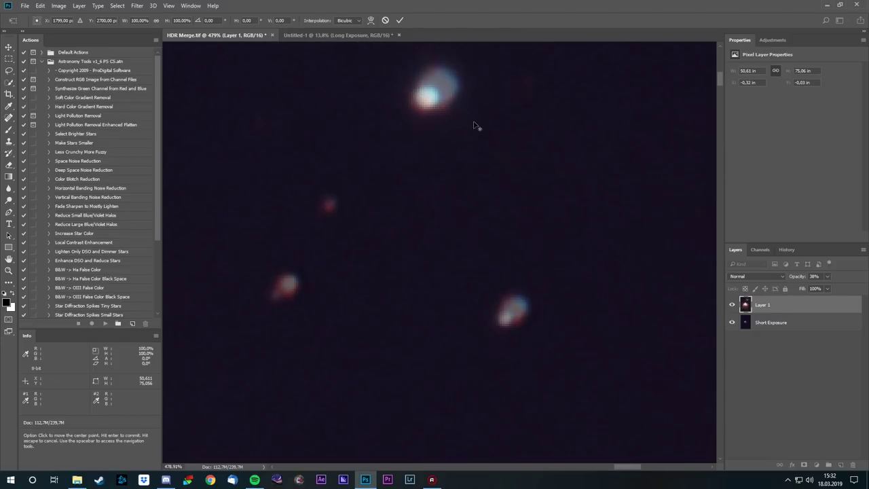
{"action": "scroll", "coordinate": [475, 127], "scroll_direction": "down", "scroll_amount": 8}
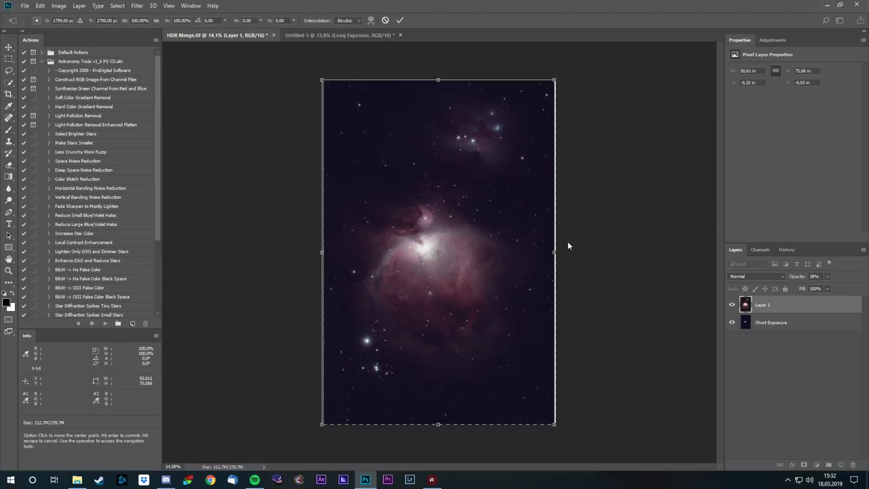
- Warp Layer 1 so its stars sit on the Short Exposure stars
{"action": "left_click", "coordinate": [371, 20]}
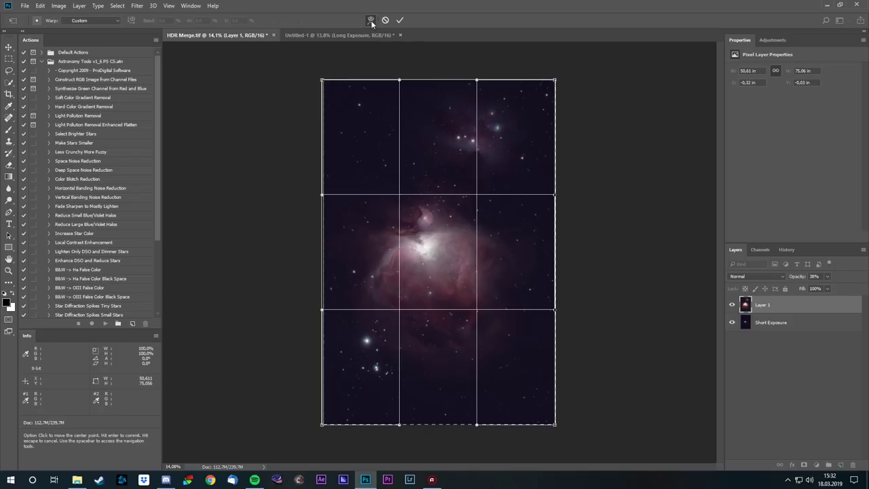
{"action": "mouse_move", "coordinate": [518, 121]}
{"action": "left_mouse_down"}
{"action": "mouse_move", "coordinate": [523, 95]}
{"action": "mouse_move", "coordinate": [530, 136]}
{"action": "mouse_move", "coordinate": [526, 82]}
{"action": "mouse_move", "coordinate": [525, 106]}
{"action": "left_mouse_up"}
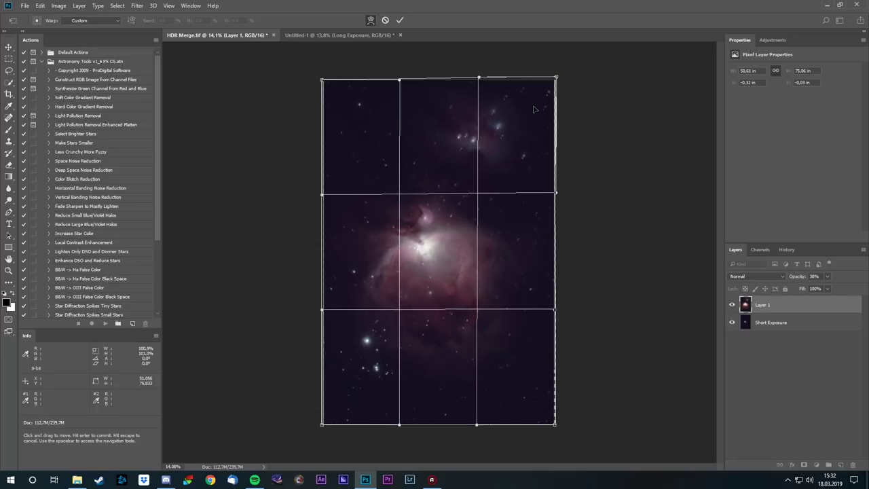
{"action": "scroll", "coordinate": [524, 106], "scroll_direction": "up", "scroll_amount": 4}
{"action": "scroll", "coordinate": [553, 66], "scroll_direction": "up", "scroll_amount": 8}
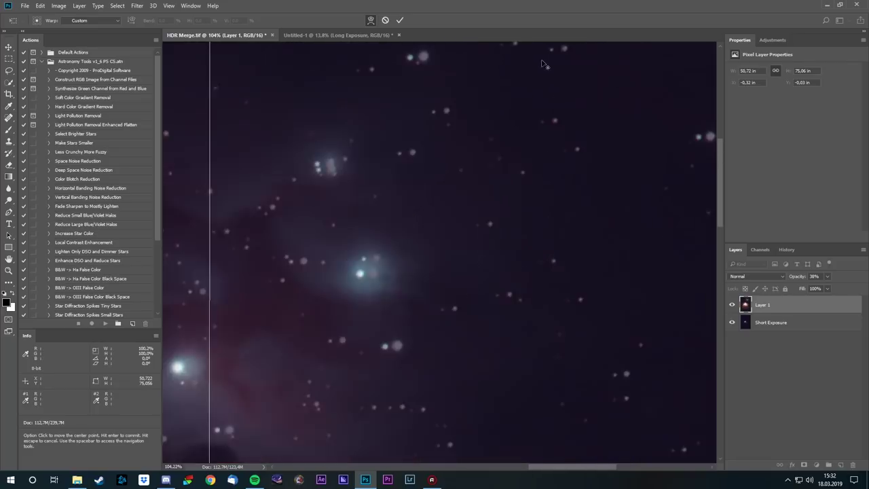
{"action": "left_click_drag", "start_coordinate": [558, 223], "coordinate": [548, 226]}
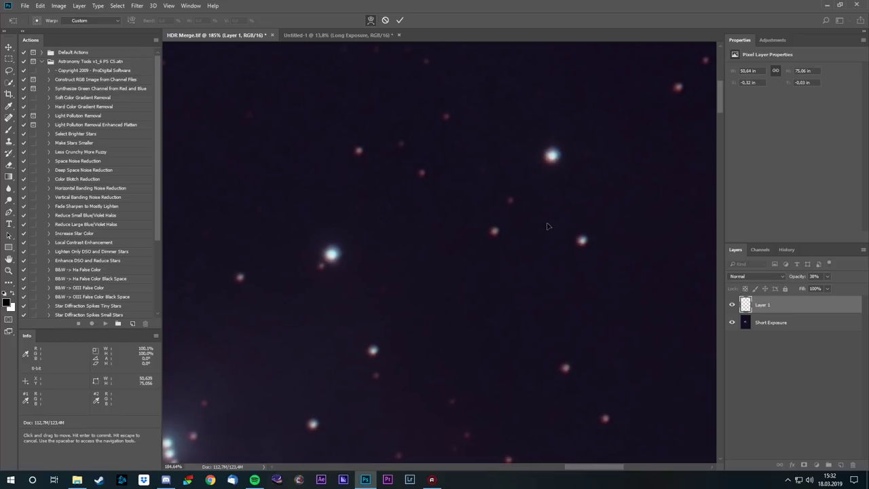
{"action": "scroll", "coordinate": [243, 211], "scroll_direction": "down", "scroll_amount": 8}
{"action": "scroll", "coordinate": [356, 264], "scroll_direction": "up", "scroll_amount": 8}
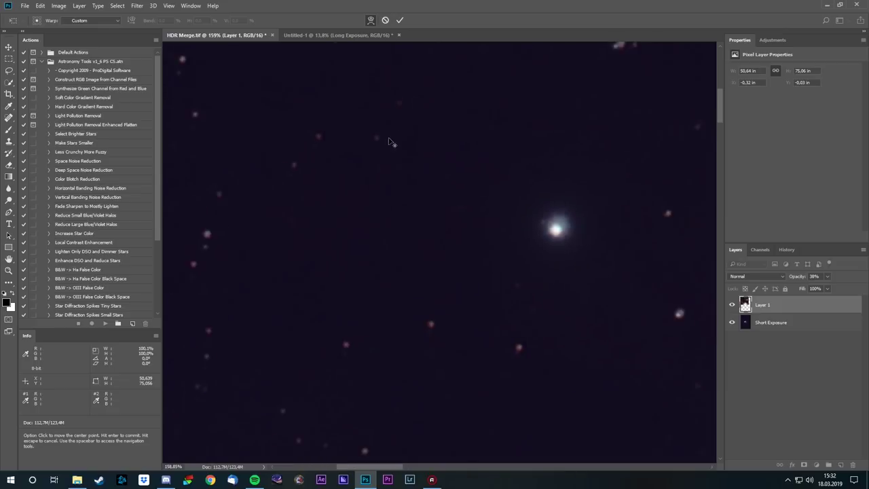
{"action": "scroll", "coordinate": [404, 114], "scroll_direction": "down", "scroll_amount": 2}
{"action": "scroll", "coordinate": [494, 67], "scroll_direction": "up", "scroll_amount": 4}
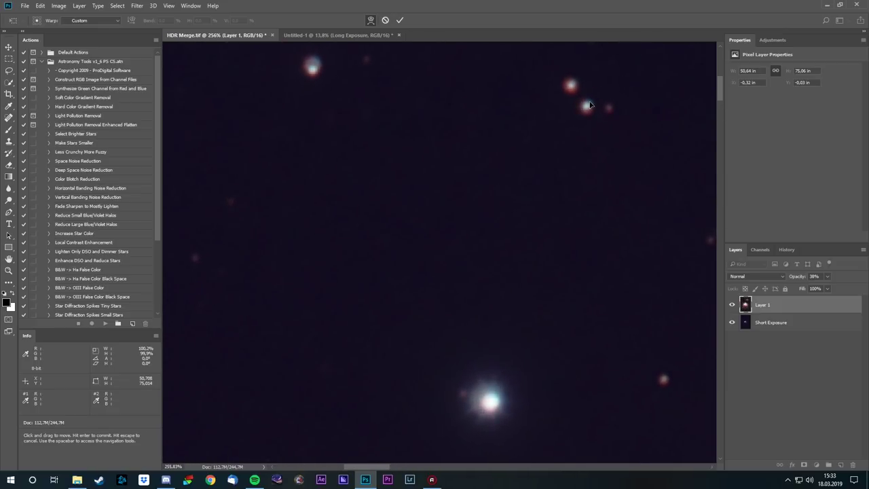
{"action": "scroll", "coordinate": [509, 247], "scroll_direction": "down", "scroll_amount": 4}
{"action": "scroll", "coordinate": [509, 247], "scroll_direction": "down", "scroll_amount": 5}
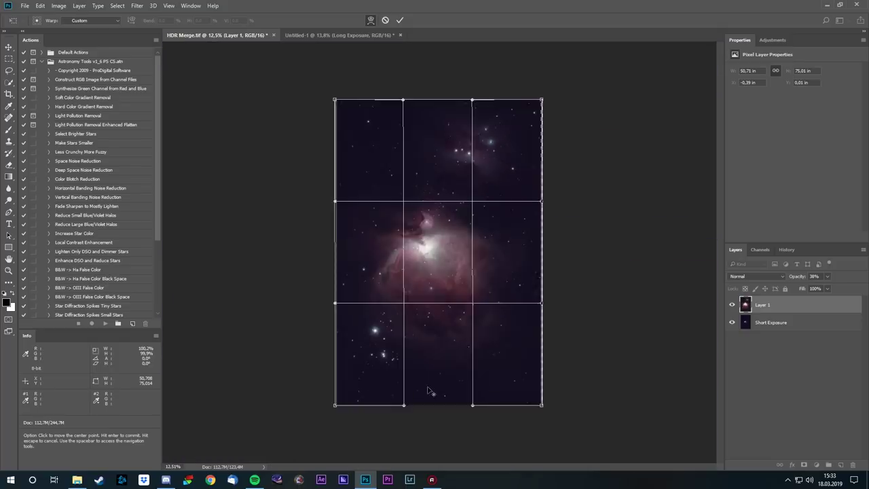
{"action": "scroll", "coordinate": [365, 382], "scroll_direction": "up", "scroll_amount": 3}
{"action": "scroll", "coordinate": [336, 398], "scroll_direction": "up", "scroll_amount": 5}
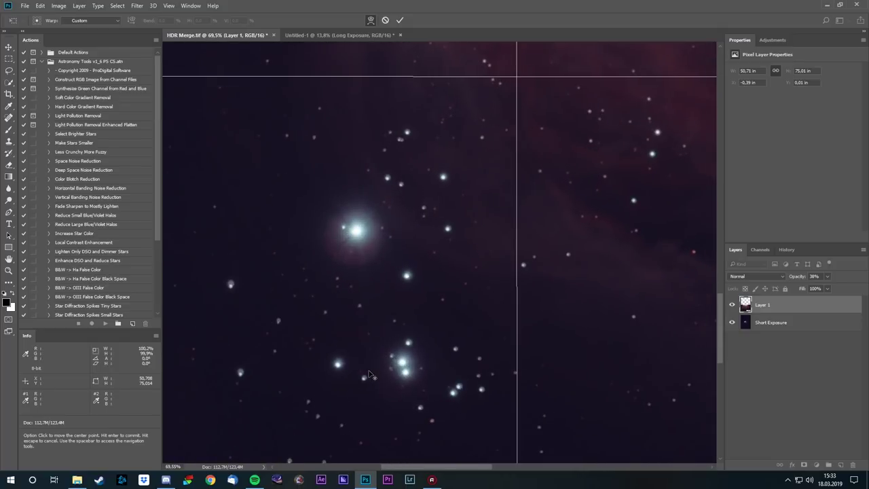
{"action": "scroll", "coordinate": [401, 357], "scroll_direction": "down", "scroll_amount": 6}
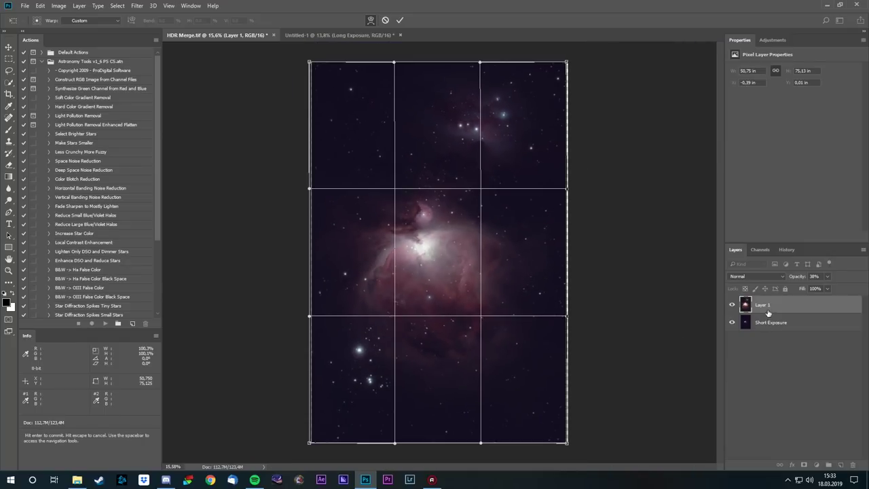
- Commit the warp and select both Short Exposure and Layer 1
{"action": "left_click", "coordinate": [399, 19]}
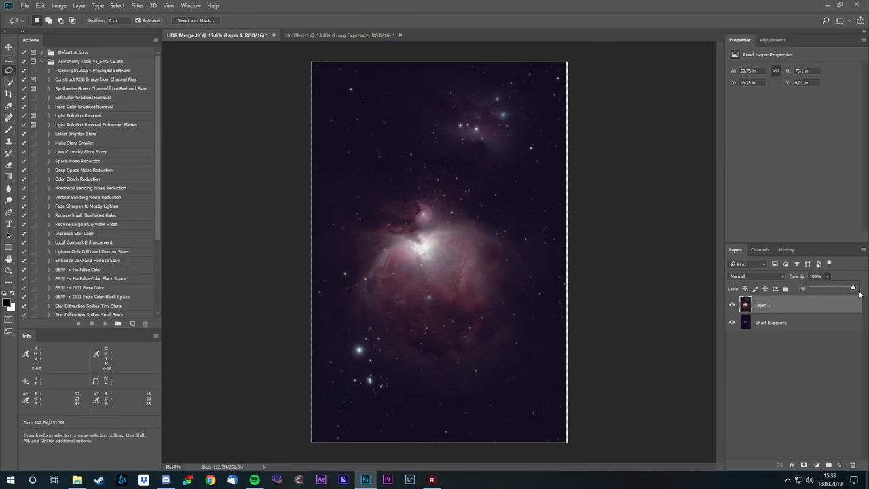
{"action": "left_click", "coordinate": [799, 342]}
{"action": "left_click", "coordinate": [780, 321]}
{"action": "left_click", "coordinate": [788, 307], "text": "shift"}
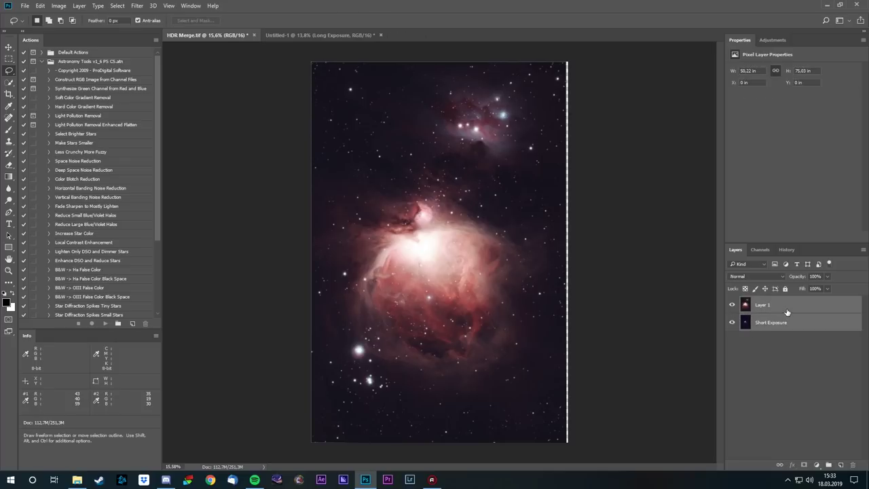
{"action": "left_click", "coordinate": [40, 6]}
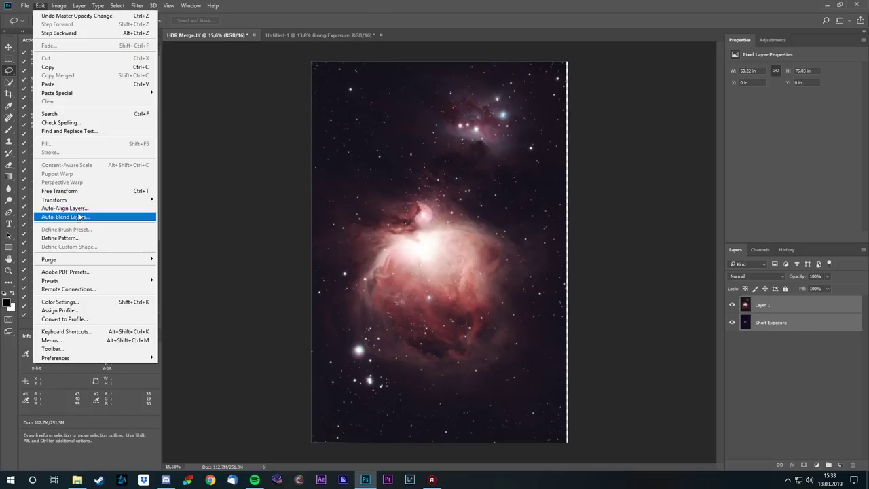
{"action": "left_click", "coordinate": [80, 209]}
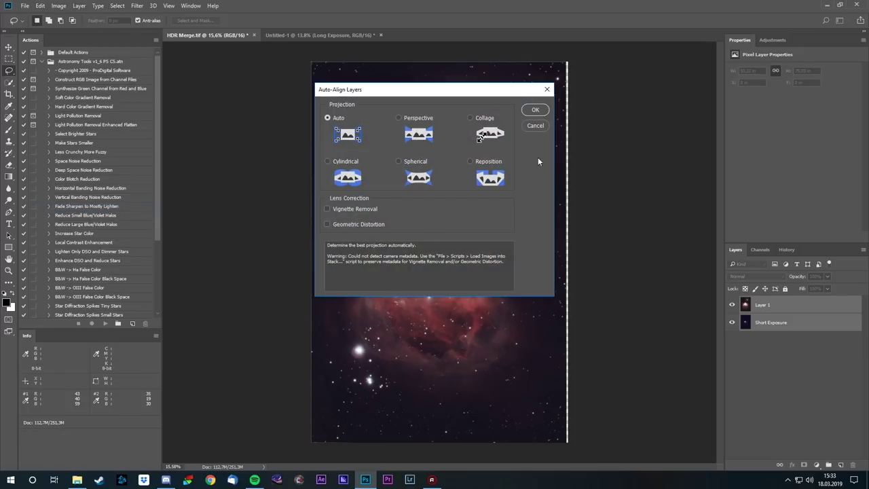
{"action": "left_click", "coordinate": [534, 111]}
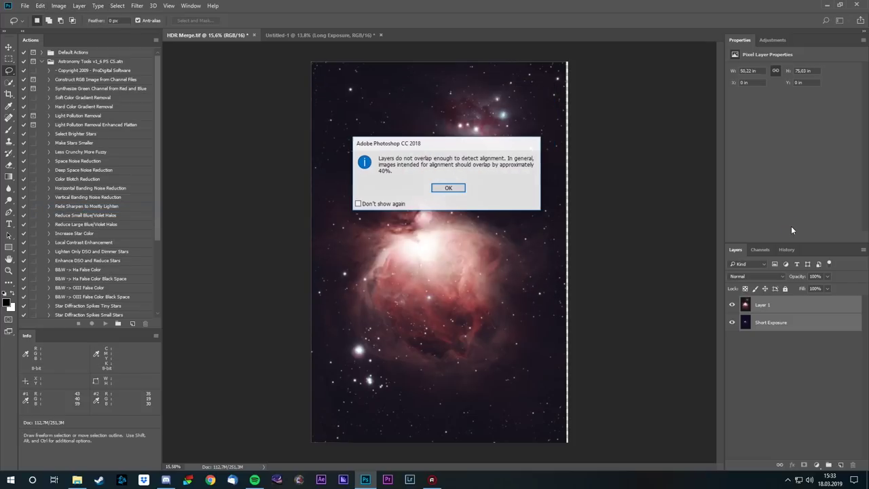
{"action": "left_click", "coordinate": [458, 194]}
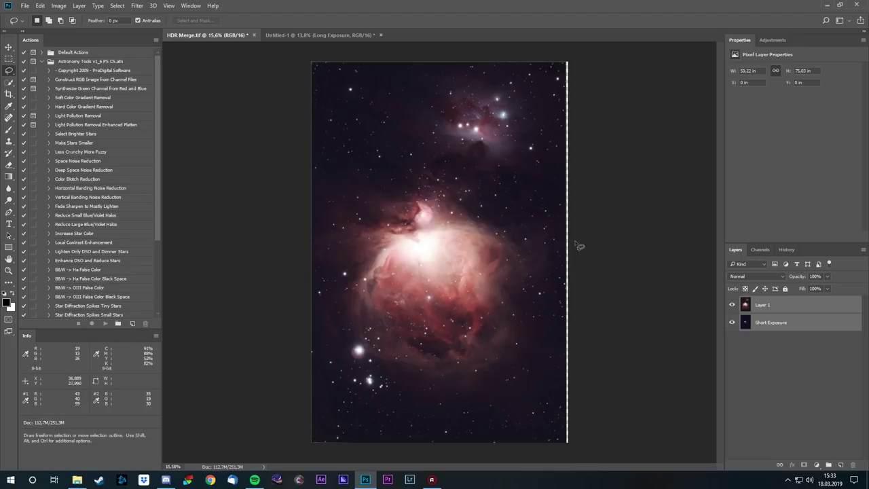
{"action": "left_click", "coordinate": [780, 325]}
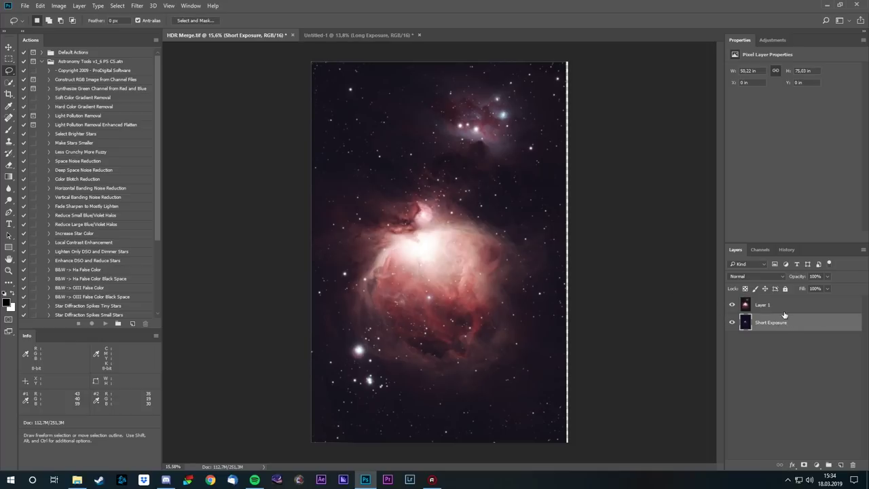
{"action": "left_click", "coordinate": [779, 353]}
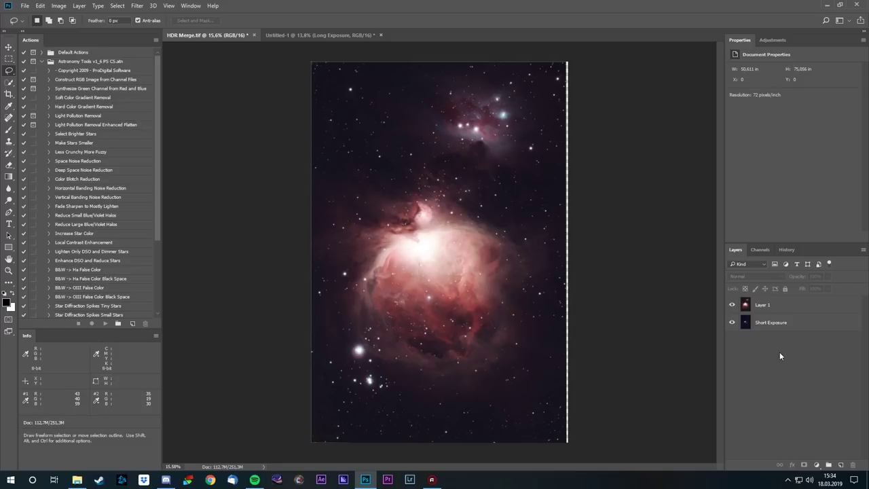
- Add a layer mask to Layer 1 and pick the standard Brush tool
{"action": "left_click", "coordinate": [805, 306]}
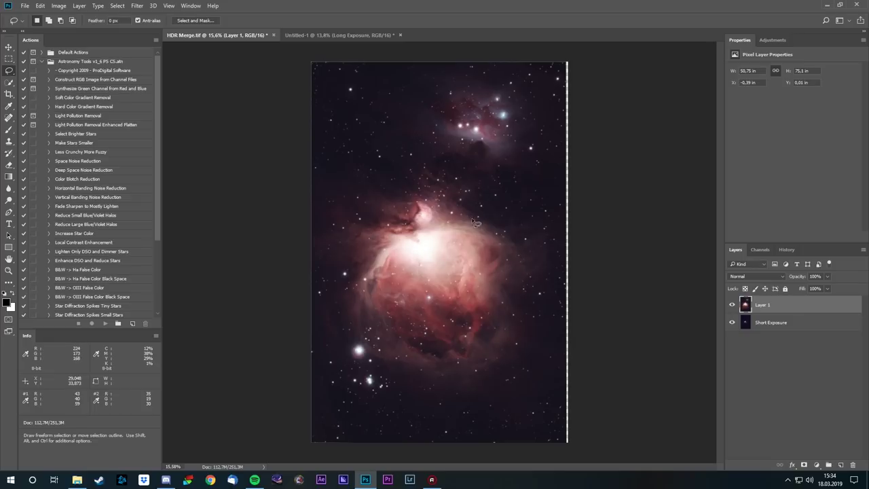
{"action": "left_click", "coordinate": [803, 465]}
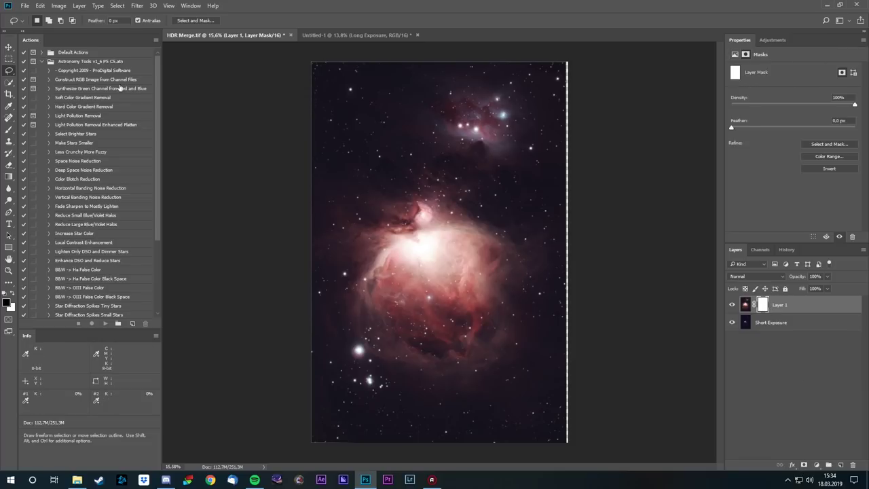
{"action": "left_click", "coordinate": [12, 133]}
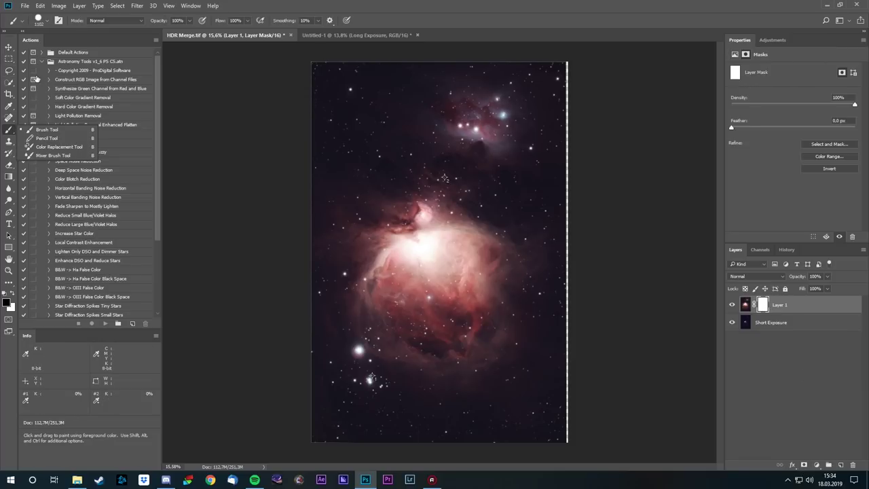
{"action": "left_click", "coordinate": [42, 130]}
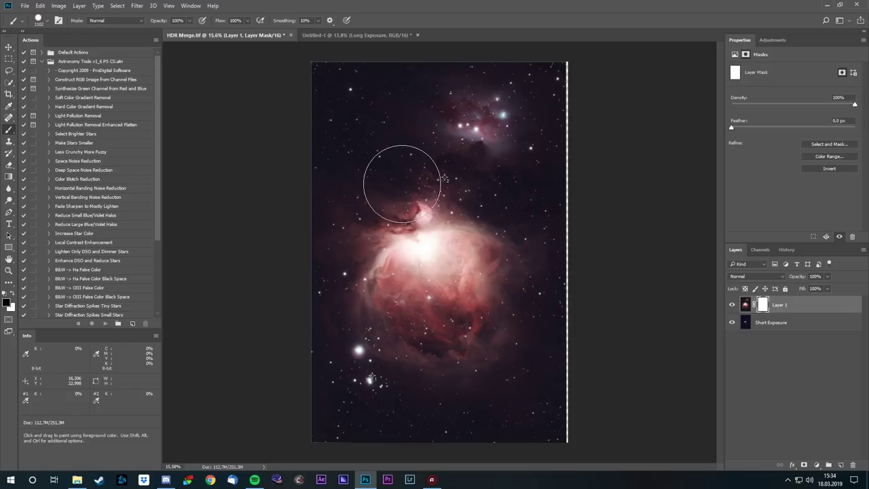
- Enlarge the brush and set it to 0% hardness and 40% opacity
{"action": "left_click", "coordinate": [46, 22]}
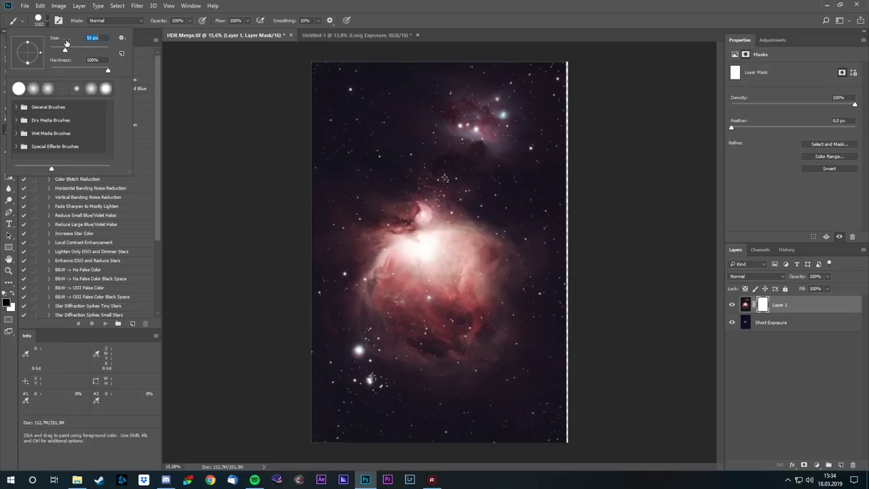
{"action": "left_click_drag", "start_coordinate": [75, 52], "coordinate": [82, 50]}
{"action": "left_click_drag", "start_coordinate": [108, 71], "coordinate": [49, 71]}
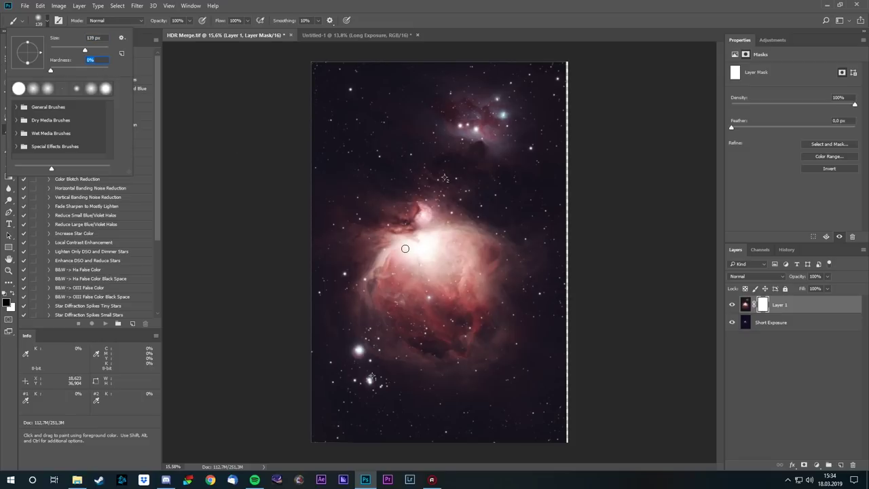
{"action": "left_click", "coordinate": [267, 93]}
{"action": "left_click", "coordinate": [190, 21]}
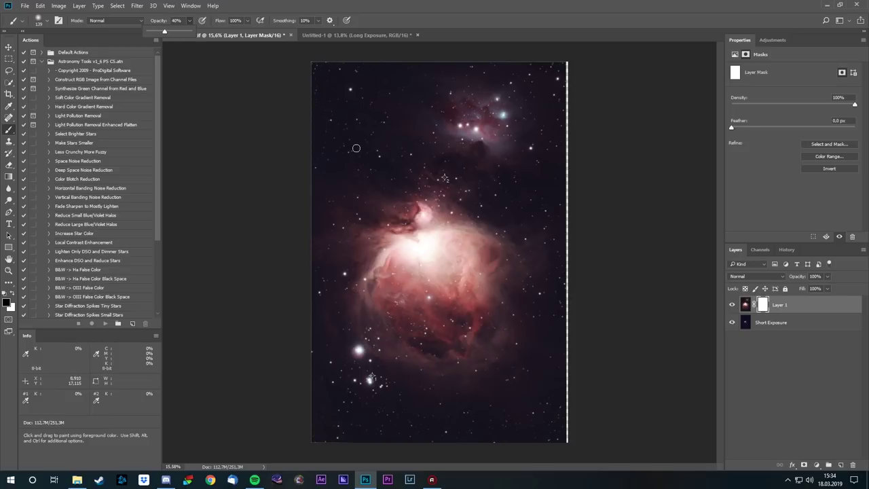
- Paint a black trial stroke around the core on Layer 1's mask, then undo it
{"action": "scroll", "coordinate": [417, 248], "scroll_direction": "up", "scroll_amount": 1}
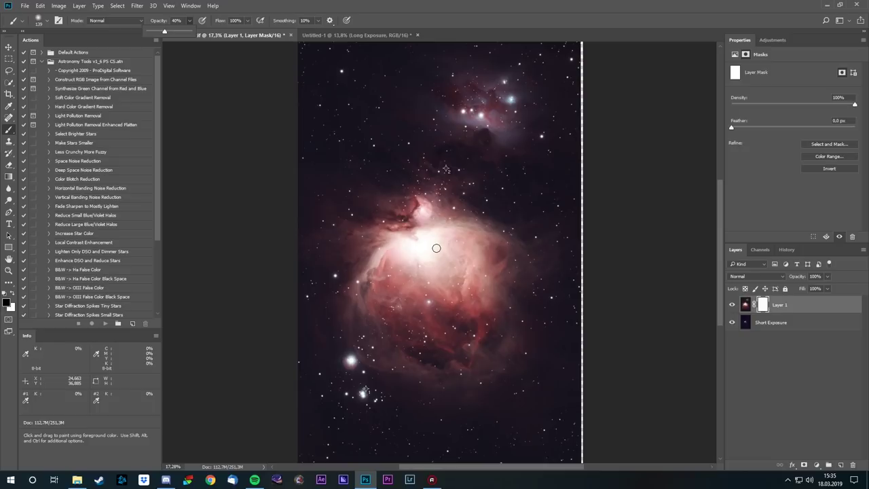
{"action": "scroll", "coordinate": [430, 247], "scroll_direction": "up", "scroll_amount": 8}
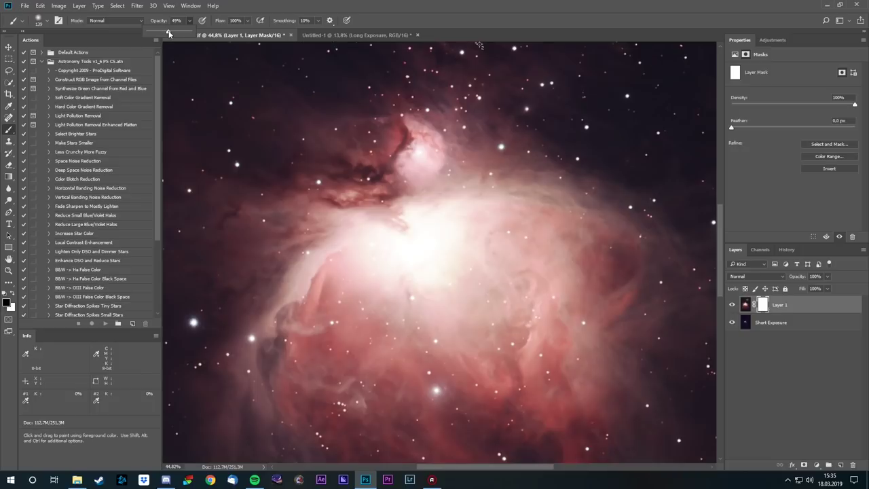
{"action": "left_click_drag", "start_coordinate": [171, 34], "coordinate": [185, 33]}
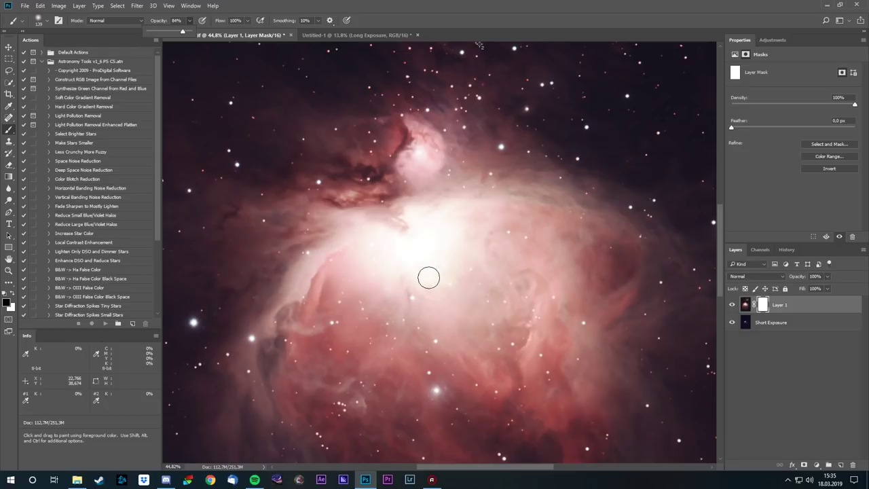
{"action": "mouse_move", "coordinate": [427, 263]}
{"action": "left_mouse_down"}
{"action": "mouse_move", "coordinate": [421, 237]}
{"action": "mouse_move", "coordinate": [440, 235]}
{"action": "mouse_move", "coordinate": [340, 224]}
{"action": "mouse_move", "coordinate": [475, 271]}
{"action": "mouse_move", "coordinate": [488, 254]}
{"action": "left_mouse_up"}
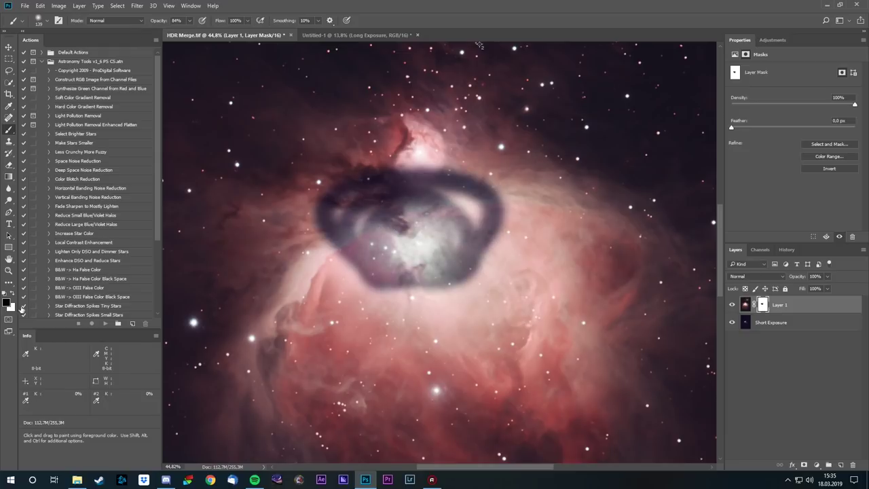
{"action": "scroll", "coordinate": [423, 241], "scroll_direction": "down", "scroll_amount": 2}
{"action": "scroll", "coordinate": [424, 239], "scroll_direction": "down", "scroll_amount": 3}
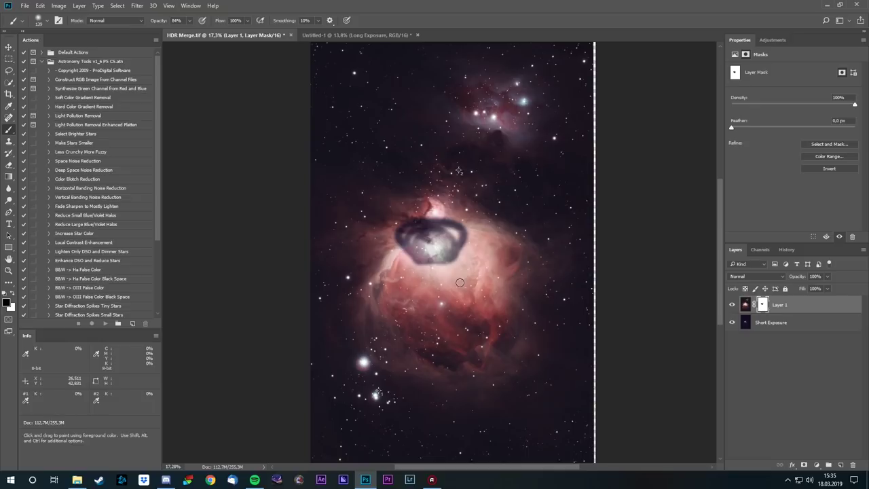
{"action": "key", "text": "ctrl+z"}
- Set brush opacity to 100%, paint another ring over the core, and undo it
{"action": "scroll", "coordinate": [432, 241], "scroll_direction": "up", "scroll_amount": 3}
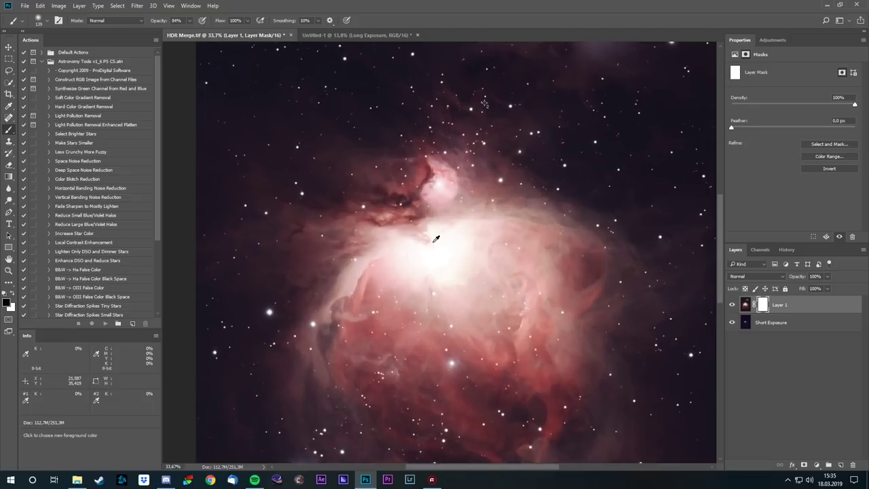
{"action": "scroll", "coordinate": [436, 239], "scroll_direction": "up", "scroll_amount": 1}
{"action": "left_click", "coordinate": [189, 20]}
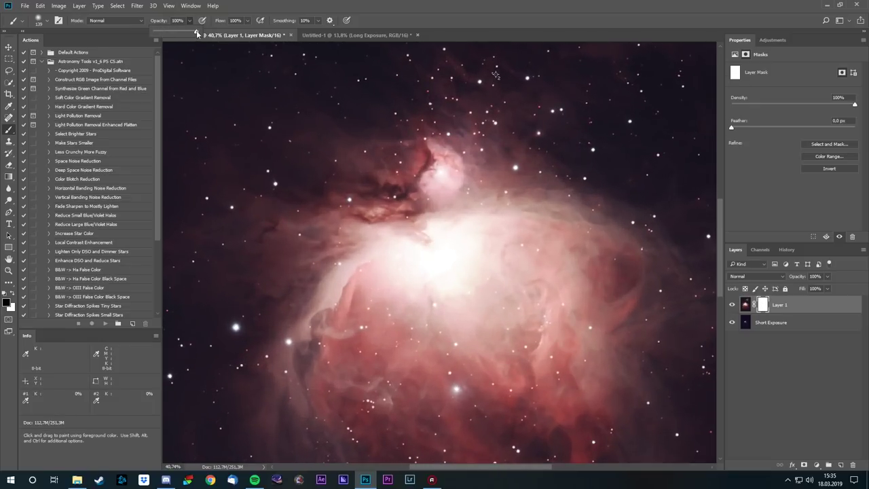
{"action": "mouse_move", "coordinate": [430, 243]}
{"action": "left_mouse_down"}
{"action": "mouse_move", "coordinate": [449, 210]}
{"action": "mouse_move", "coordinate": [471, 221]}
{"action": "mouse_move", "coordinate": [419, 224]}
{"action": "mouse_move", "coordinate": [409, 263]}
{"action": "mouse_move", "coordinate": [458, 235]}
{"action": "mouse_move", "coordinate": [405, 278]}
{"action": "mouse_move", "coordinate": [463, 216]}
{"action": "mouse_move", "coordinate": [402, 287]}
{"action": "mouse_move", "coordinate": [349, 205]}
{"action": "mouse_move", "coordinate": [499, 285]}
{"action": "left_mouse_up"}
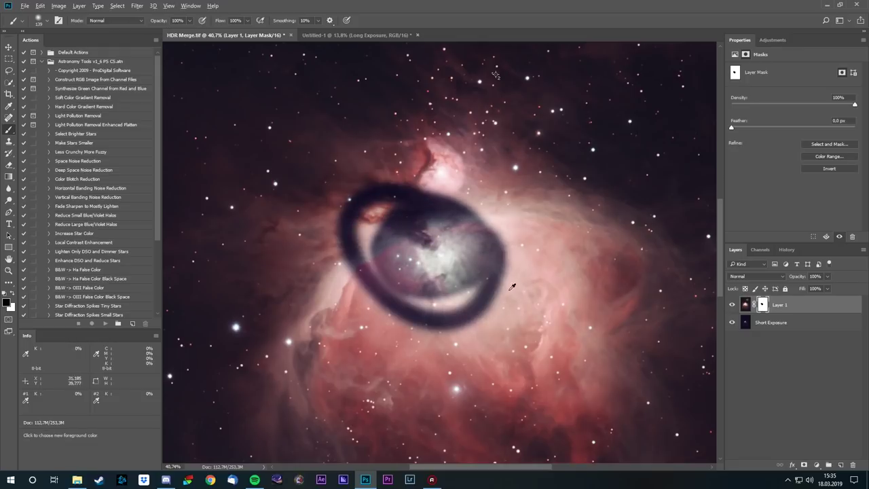
{"action": "scroll", "coordinate": [499, 287], "scroll_direction": "down", "scroll_amount": 2}
{"action": "key", "text": "ctrl+z"}
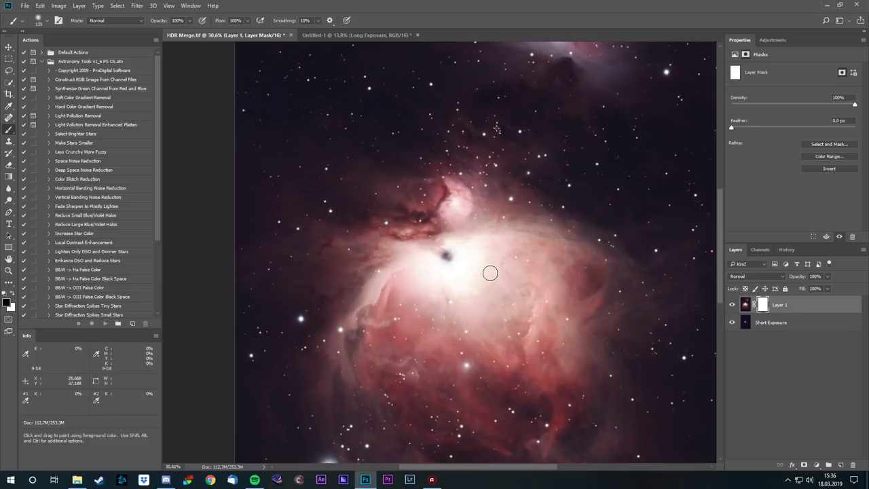
- Paint a test stroke near the Trapezium, then revert via History to Add Layer Mask
{"action": "left_click", "coordinate": [190, 20]}
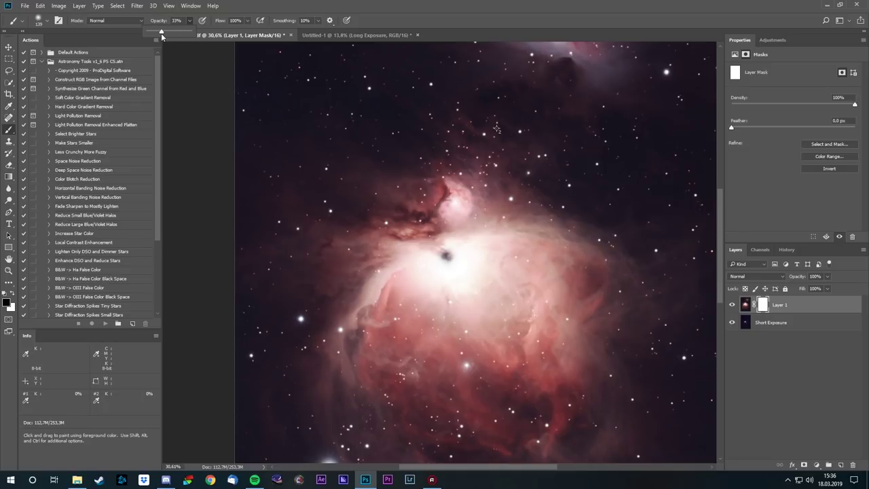
{"action": "scroll", "coordinate": [403, 207], "scroll_direction": "up", "scroll_amount": 3}
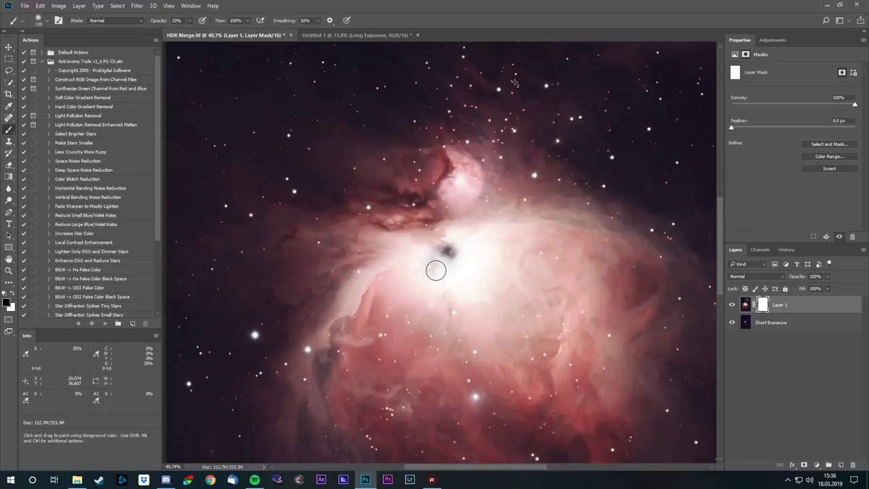
{"action": "mouse_move", "coordinate": [437, 271]}
{"action": "left_mouse_down"}
{"action": "mouse_move", "coordinate": [459, 239]}
{"action": "mouse_move", "coordinate": [431, 235]}
{"action": "mouse_move", "coordinate": [418, 245]}
{"action": "mouse_move", "coordinate": [416, 270]}
{"action": "mouse_move", "coordinate": [431, 287]}
{"action": "mouse_move", "coordinate": [473, 290]}
{"action": "mouse_move", "coordinate": [479, 268]}
{"action": "mouse_move", "coordinate": [445, 281]}
{"action": "mouse_move", "coordinate": [401, 246]}
{"action": "mouse_move", "coordinate": [425, 283]}
{"action": "mouse_move", "coordinate": [431, 265]}
{"action": "mouse_move", "coordinate": [459, 279]}
{"action": "left_mouse_up"}
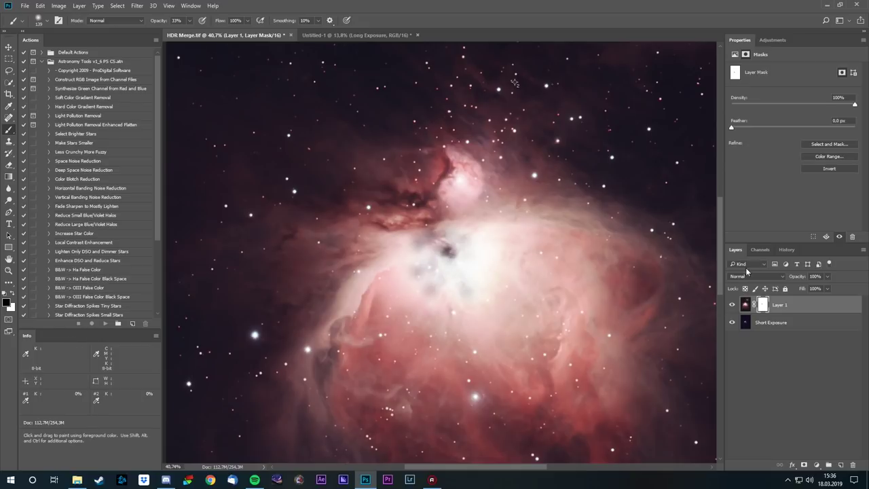
{"action": "left_click", "coordinate": [787, 249]}
{"action": "left_click", "coordinate": [766, 297]}
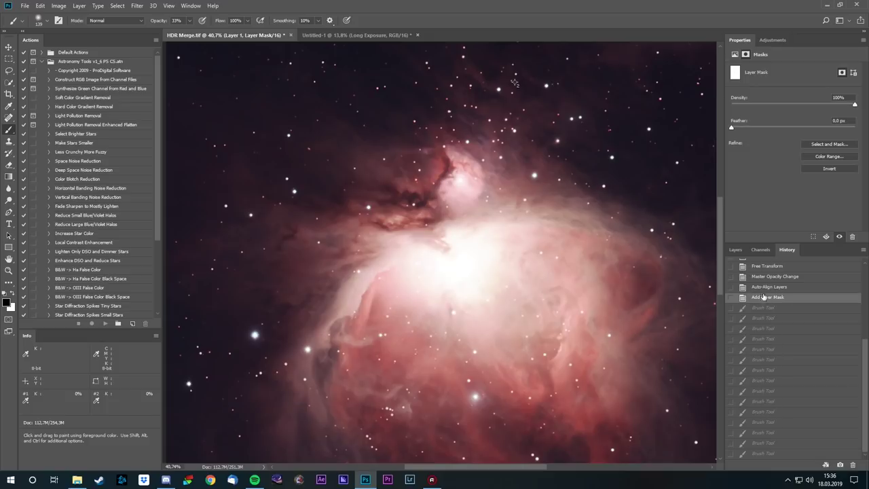
{"action": "left_click", "coordinate": [735, 249]}
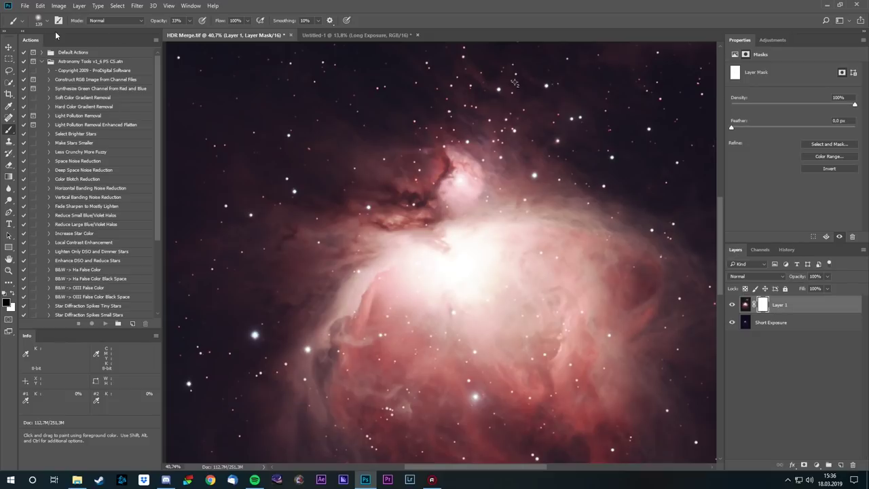
- Set the brush to about 183 px at 14% opacity and paint faintly over the core
{"action": "left_click", "coordinate": [47, 21]}
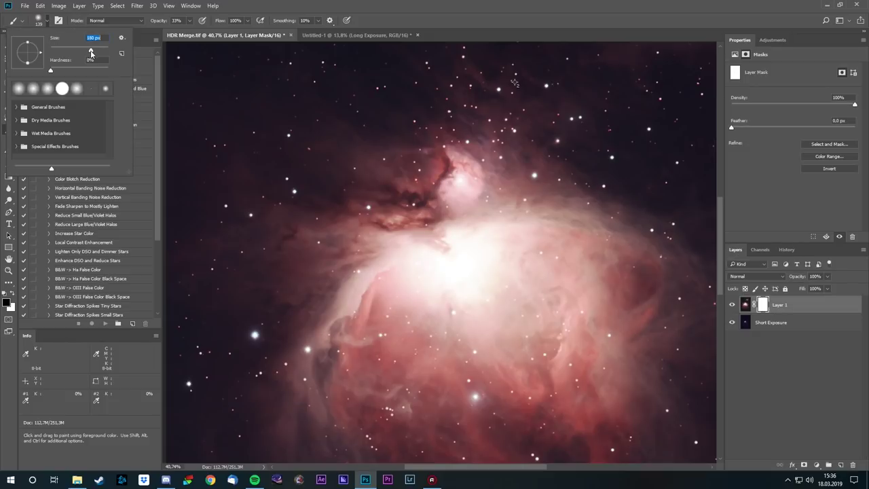
{"action": "left_click", "coordinate": [189, 21]}
{"action": "left_click", "coordinate": [188, 21]}
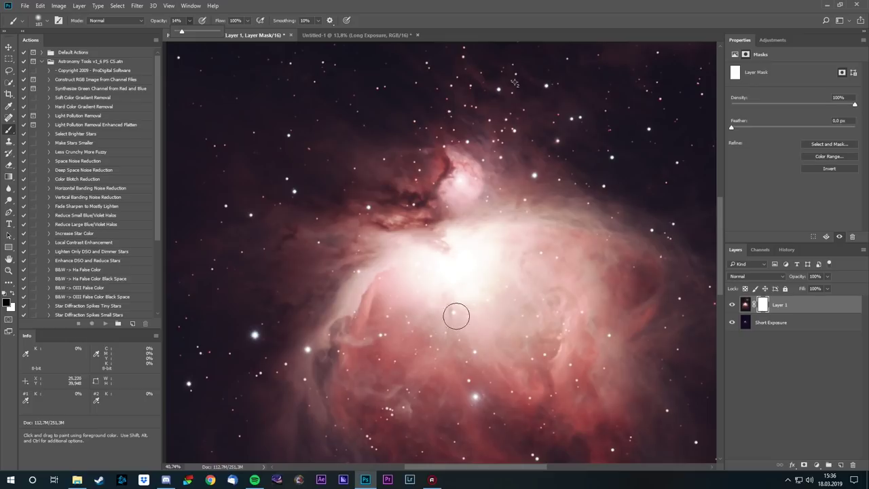
{"action": "mouse_move", "coordinate": [492, 244]}
{"action": "left_mouse_down"}
{"action": "mouse_move", "coordinate": [504, 240]}
{"action": "mouse_move", "coordinate": [450, 238]}
{"action": "mouse_move", "coordinate": [500, 253]}
{"action": "left_mouse_up"}
- Paint more core and Trapezium detail onto the mask, toggling Short Exposure to check coverage
{"action": "scroll", "coordinate": [500, 253], "scroll_direction": "up", "scroll_amount": 1}
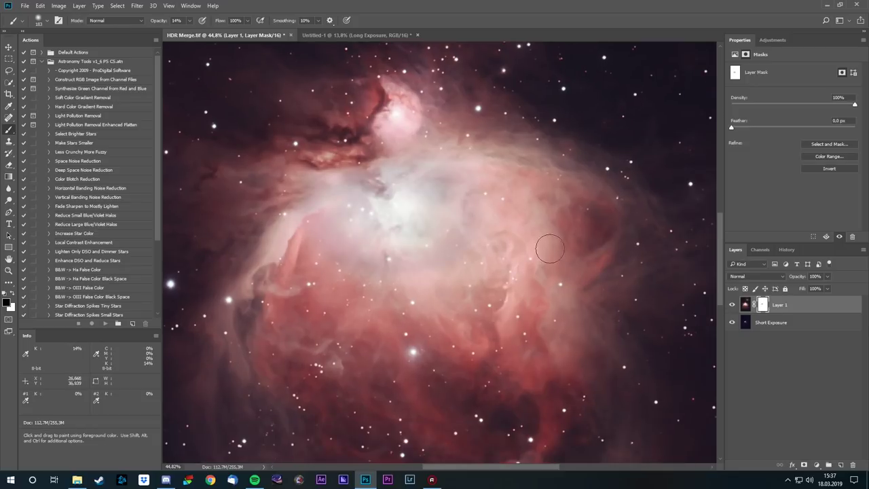
{"action": "left_click", "coordinate": [732, 322]}
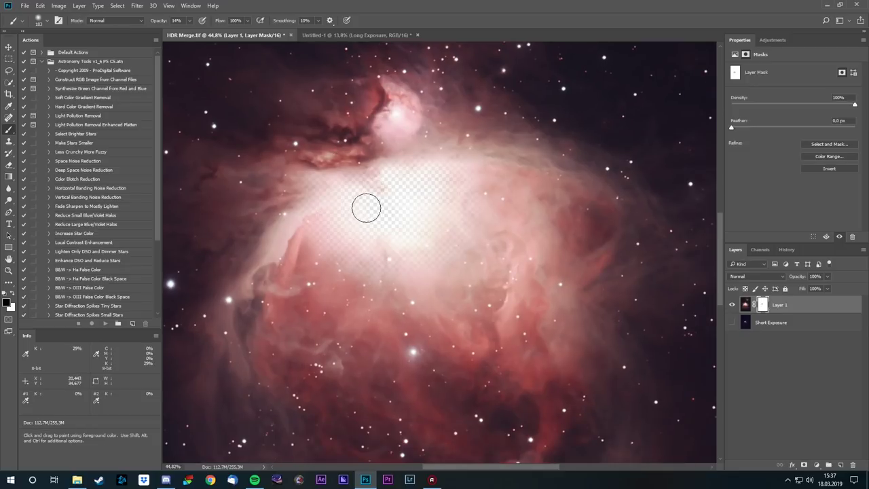
{"action": "left_click_drag", "start_coordinate": [403, 199], "coordinate": [486, 271]}
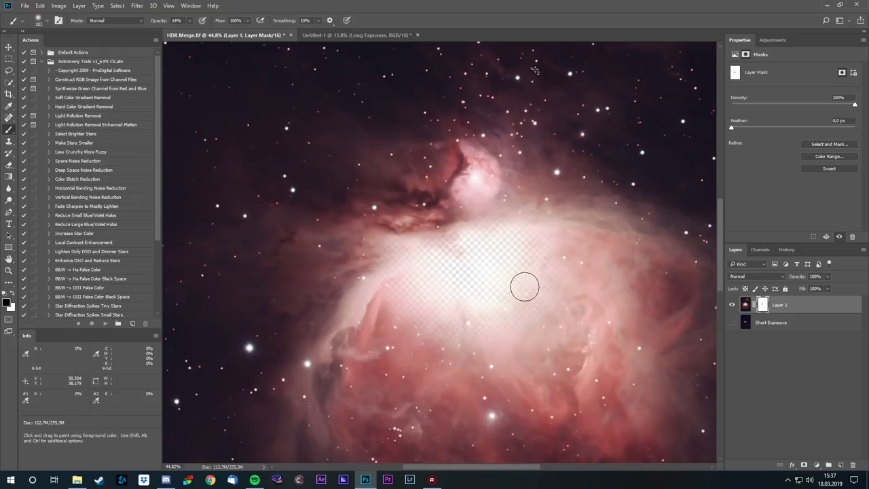
{"action": "scroll", "coordinate": [452, 258], "scroll_direction": "up", "scroll_amount": 3}
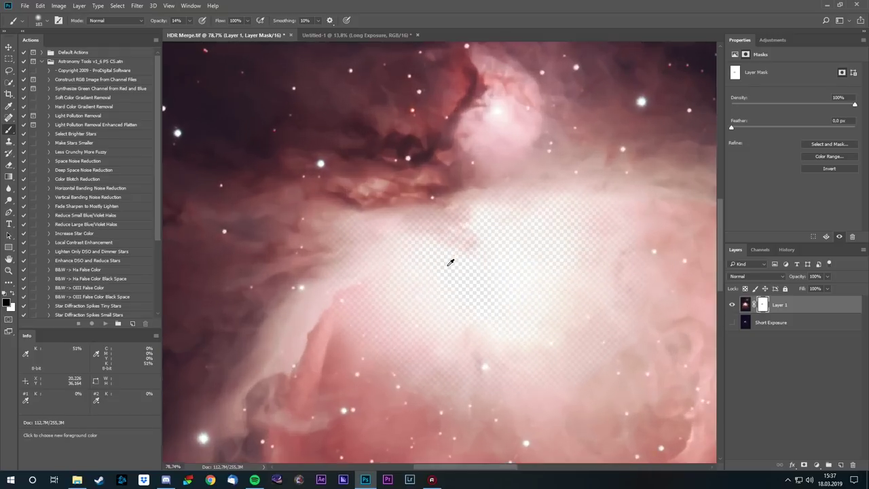
{"action": "scroll", "coordinate": [452, 258], "scroll_direction": "down", "scroll_amount": 2}
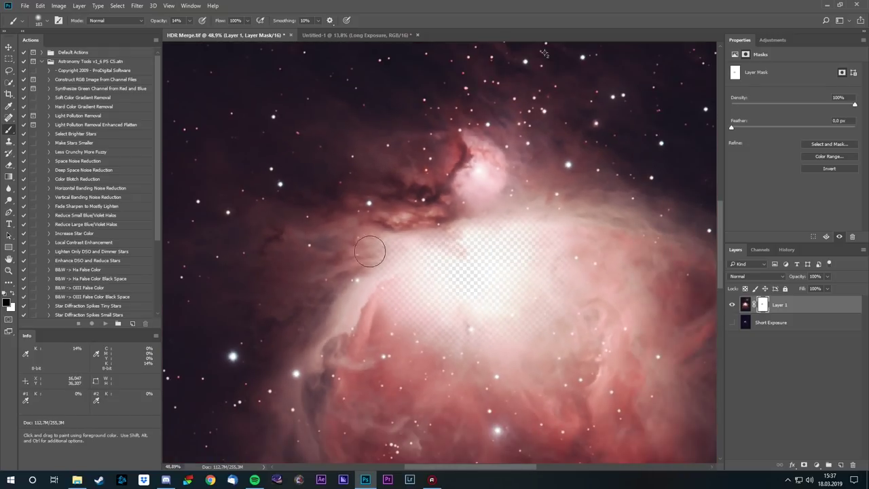
{"action": "left_click", "coordinate": [731, 321]}
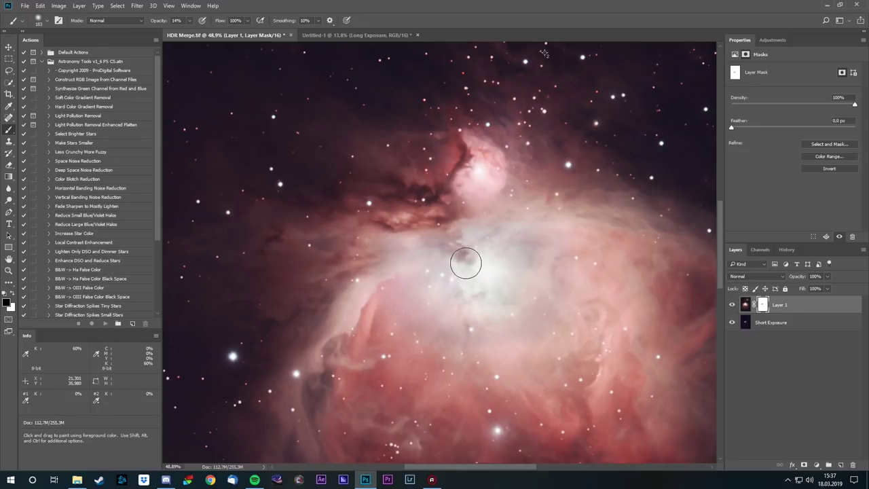
{"action": "mouse_move", "coordinate": [453, 245]}
{"action": "left_mouse_down"}
{"action": "mouse_move", "coordinate": [453, 274]}
{"action": "mouse_move", "coordinate": [473, 279]}
{"action": "mouse_move", "coordinate": [490, 267]}
{"action": "mouse_move", "coordinate": [483, 280]}
{"action": "mouse_move", "coordinate": [417, 258]}
{"action": "mouse_move", "coordinate": [450, 298]}
{"action": "mouse_move", "coordinate": [512, 306]}
{"action": "mouse_move", "coordinate": [528, 243]}
{"action": "mouse_move", "coordinate": [493, 279]}
{"action": "mouse_move", "coordinate": [460, 271]}
{"action": "mouse_move", "coordinate": [494, 270]}
{"action": "mouse_move", "coordinate": [489, 237]}
{"action": "mouse_move", "coordinate": [473, 263]}
{"action": "mouse_move", "coordinate": [476, 244]}
{"action": "mouse_move", "coordinate": [438, 255]}
{"action": "mouse_move", "coordinate": [440, 271]}
{"action": "mouse_move", "coordinate": [415, 242]}
{"action": "mouse_move", "coordinate": [472, 226]}
{"action": "mouse_move", "coordinate": [524, 231]}
{"action": "mouse_move", "coordinate": [547, 261]}
{"action": "mouse_move", "coordinate": [515, 315]}
{"action": "left_mouse_up"}
{"action": "scroll", "coordinate": [516, 315], "scroll_direction": "down", "scroll_amount": 3}
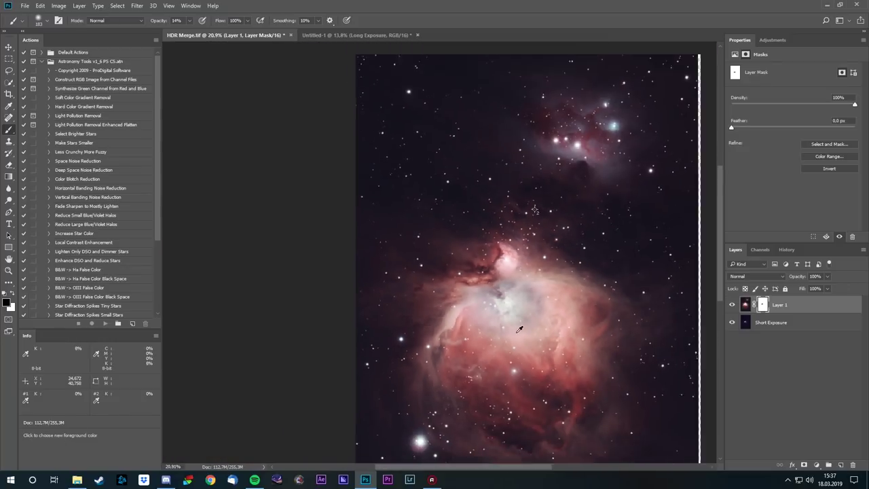
{"action": "scroll", "coordinate": [526, 315], "scroll_direction": "up", "scroll_amount": 1}
{"action": "scroll", "coordinate": [537, 313], "scroll_direction": "down", "scroll_amount": 1}
{"action": "scroll", "coordinate": [537, 312], "scroll_direction": "up", "scroll_amount": 2}
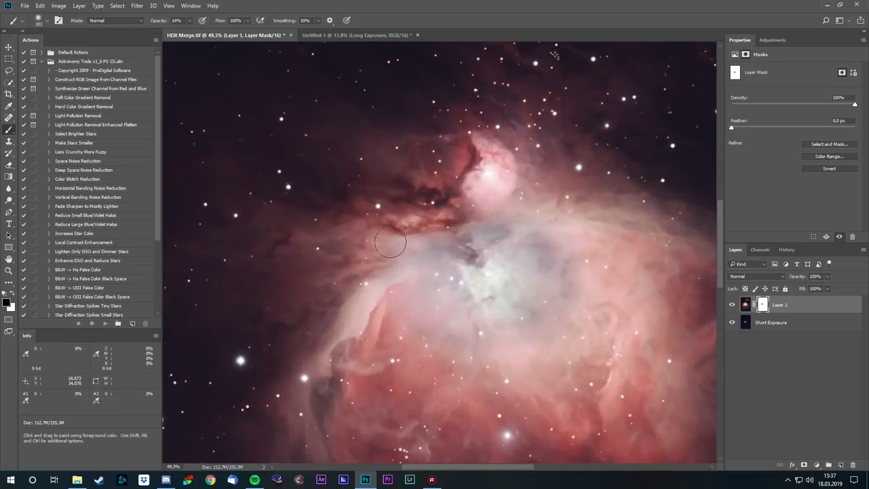
{"action": "scroll", "coordinate": [439, 318], "scroll_direction": "down", "scroll_amount": 3}
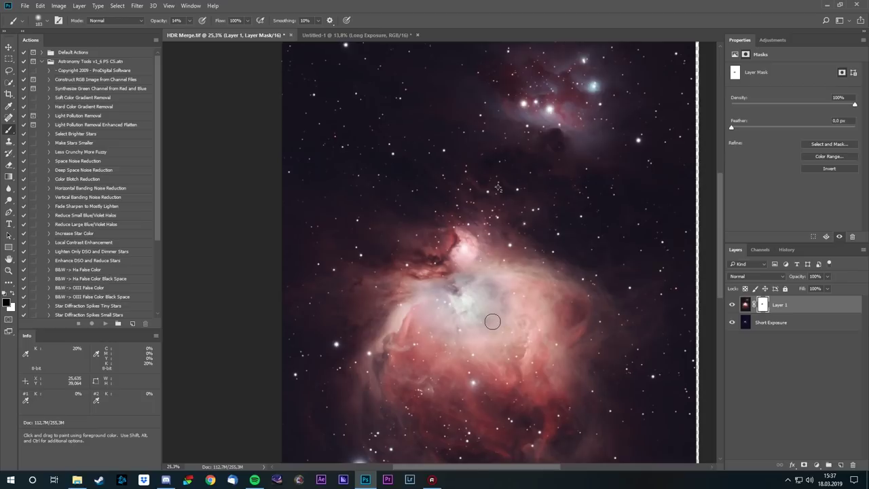
- Check the blend by toggling Layer 1, then dab more short-exposure detail into the core
{"action": "left_click", "coordinate": [346, 35]}
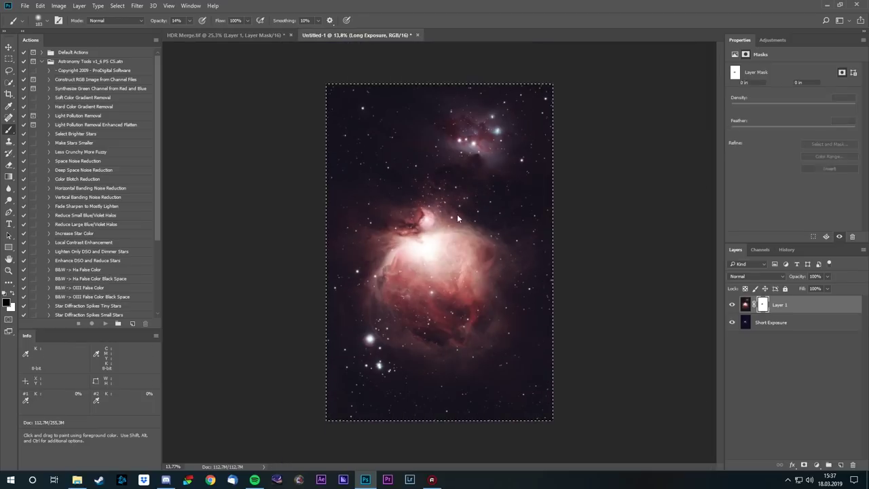
{"action": "left_click", "coordinate": [262, 35]}
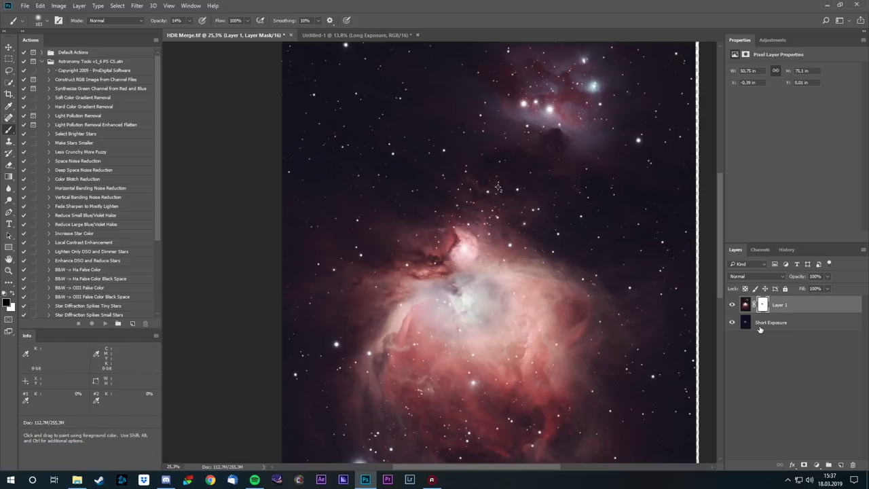
{"action": "left_click", "coordinate": [731, 304]}
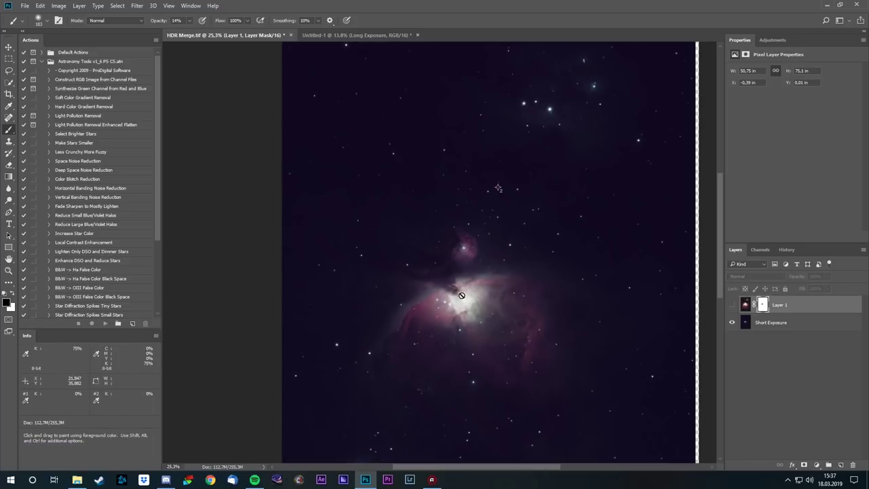
{"action": "left_click", "coordinate": [731, 305]}
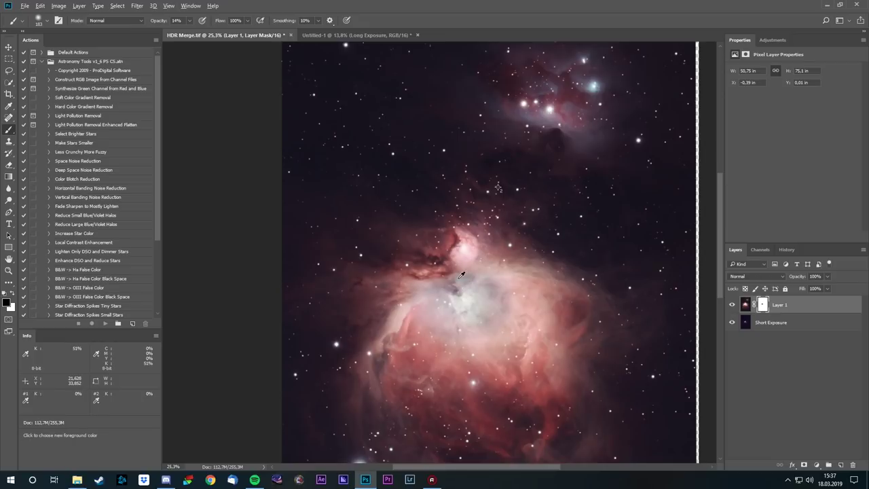
{"action": "scroll", "coordinate": [465, 293], "scroll_direction": "up", "scroll_amount": 4}
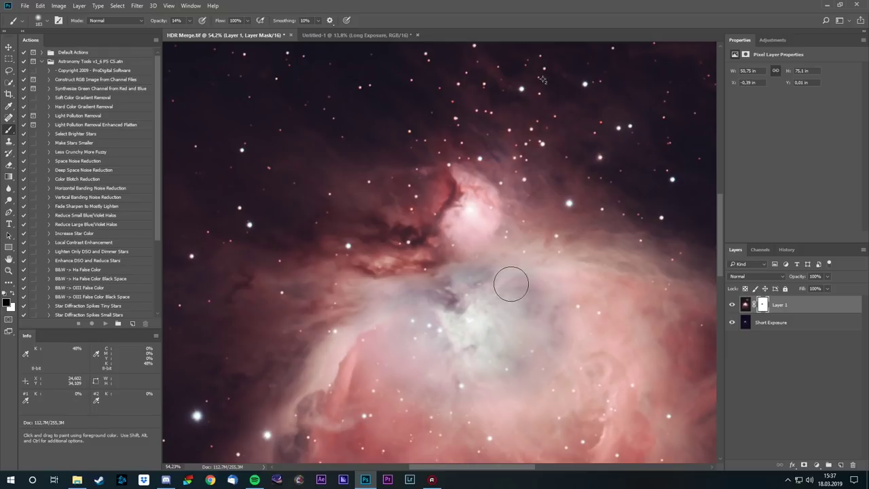
{"action": "scroll", "coordinate": [500, 295], "scroll_direction": "down", "scroll_amount": 1}
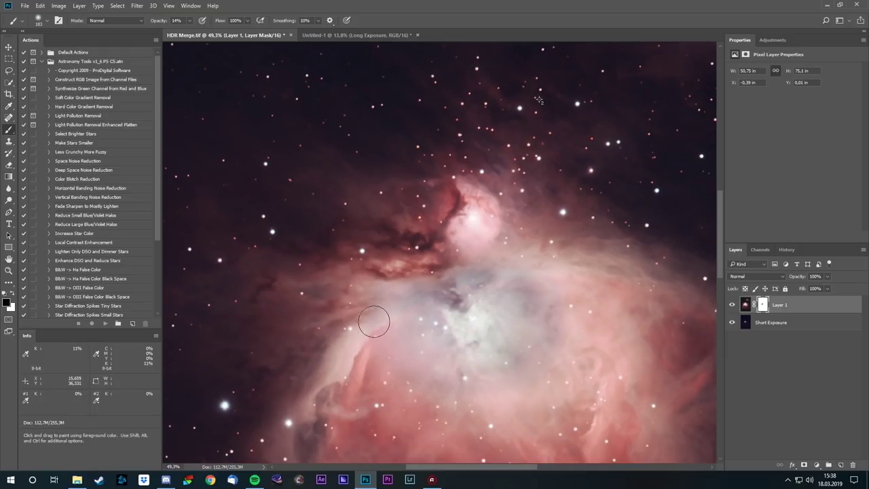
{"action": "left_click", "coordinate": [474, 216]}
{"action": "left_click", "coordinate": [474, 216]}
{"action": "left_click", "coordinate": [473, 215]}
{"action": "left_click", "coordinate": [473, 216]}
{"action": "left_click", "coordinate": [473, 216]}
{"action": "left_click", "coordinate": [473, 215]}
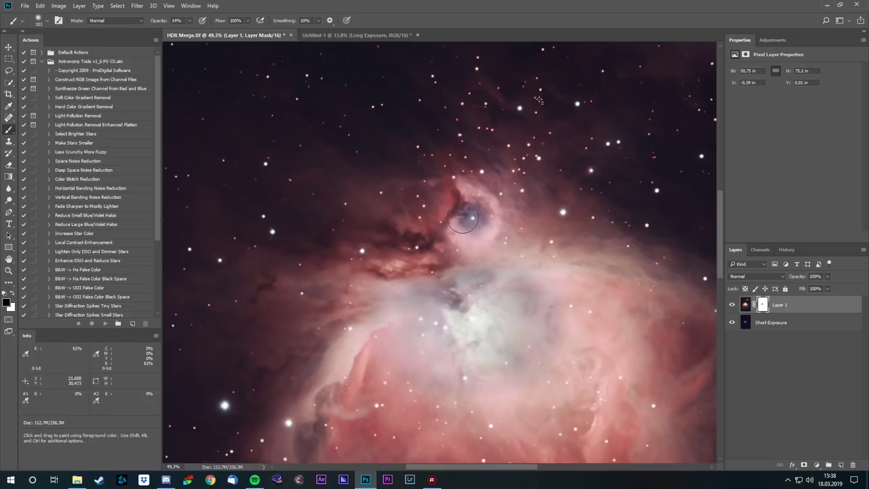
- Step back three Brush Tool states in History to undo recent mask strokes
{"action": "left_click", "coordinate": [786, 249]}
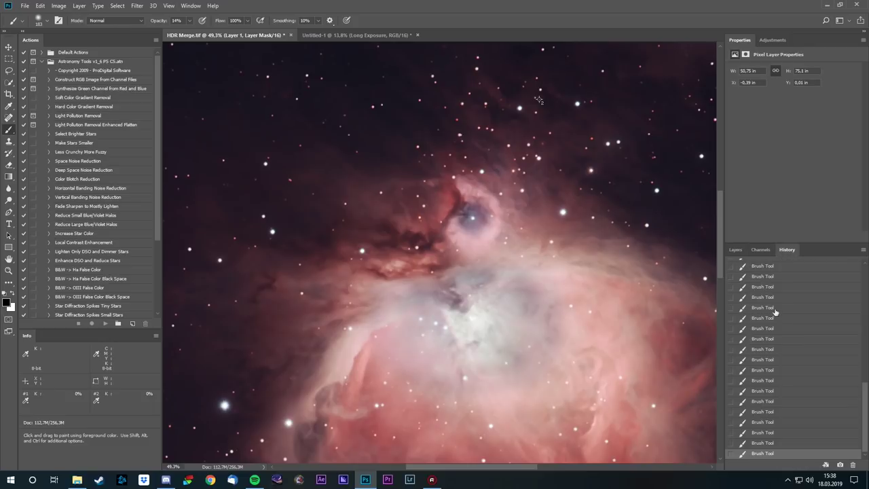
{"action": "left_click", "coordinate": [765, 349]}
{"action": "left_click", "coordinate": [764, 328]}
{"action": "left_click", "coordinate": [764, 308]}
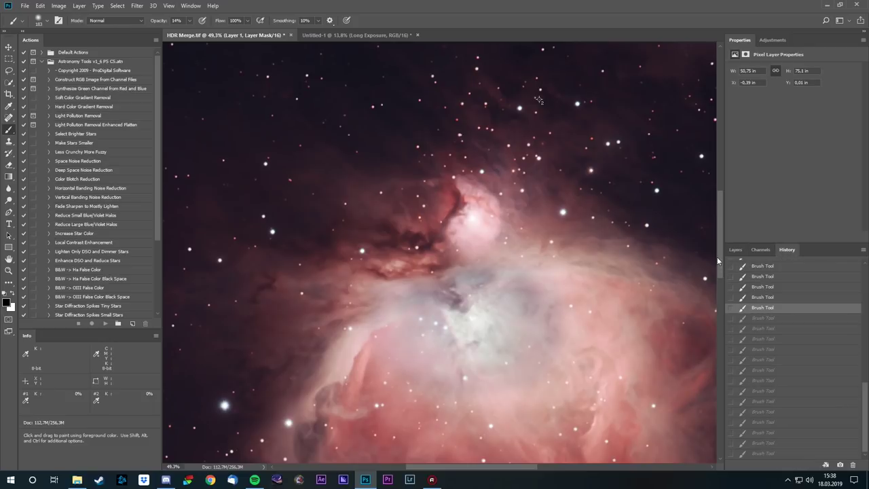
{"action": "left_click", "coordinate": [734, 249]}
- Make white the foreground painting colour for the mask
{"action": "left_click_drag", "start_coordinate": [576, 330], "coordinate": [541, 277]}
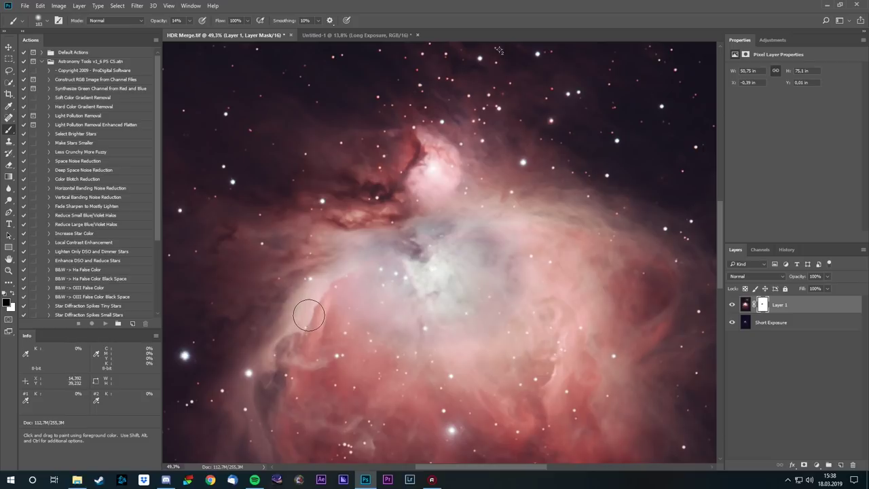
{"action": "left_click", "coordinate": [12, 293]}
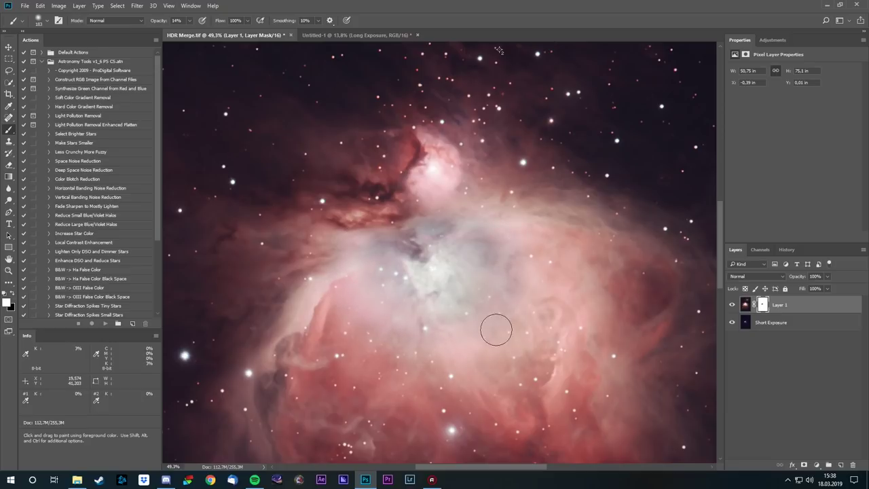
{"action": "scroll", "coordinate": [502, 319], "scroll_direction": "down", "scroll_amount": 3}
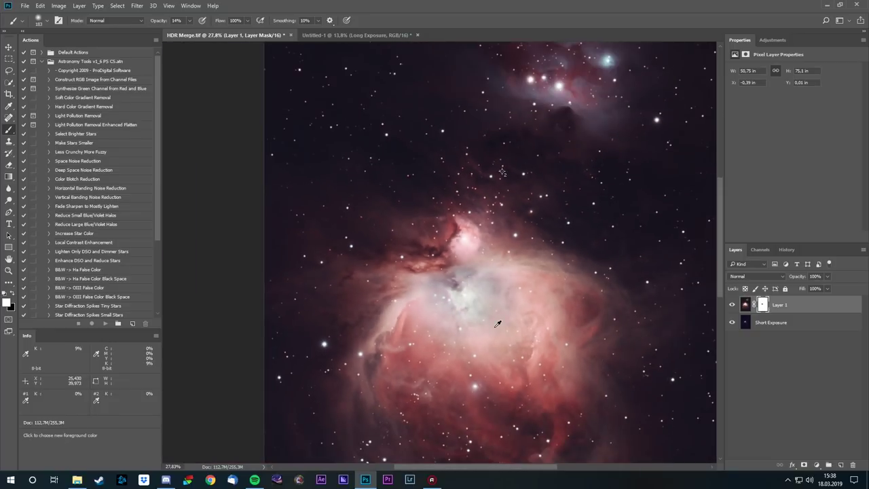
{"action": "scroll", "coordinate": [468, 282], "scroll_direction": "up", "scroll_amount": 3}
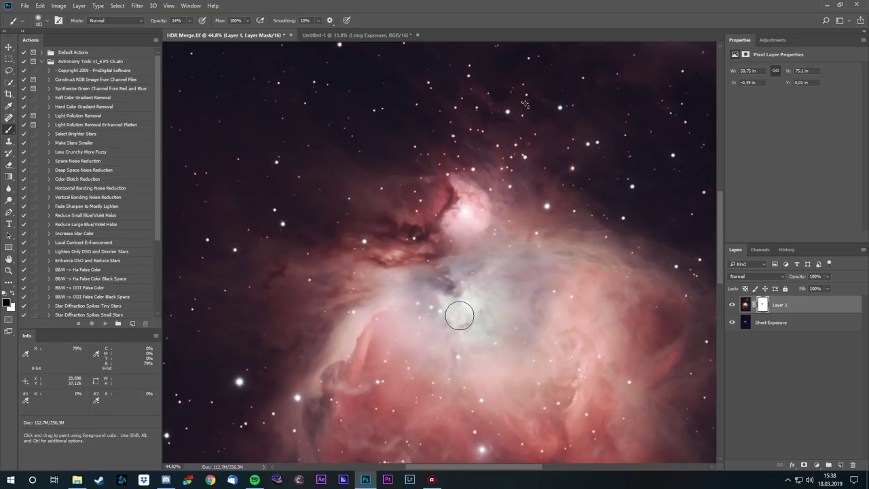
{"action": "scroll", "coordinate": [462, 304], "scroll_direction": "up", "scroll_amount": 3}
{"action": "scroll", "coordinate": [459, 300], "scroll_direction": "up", "scroll_amount": 15}
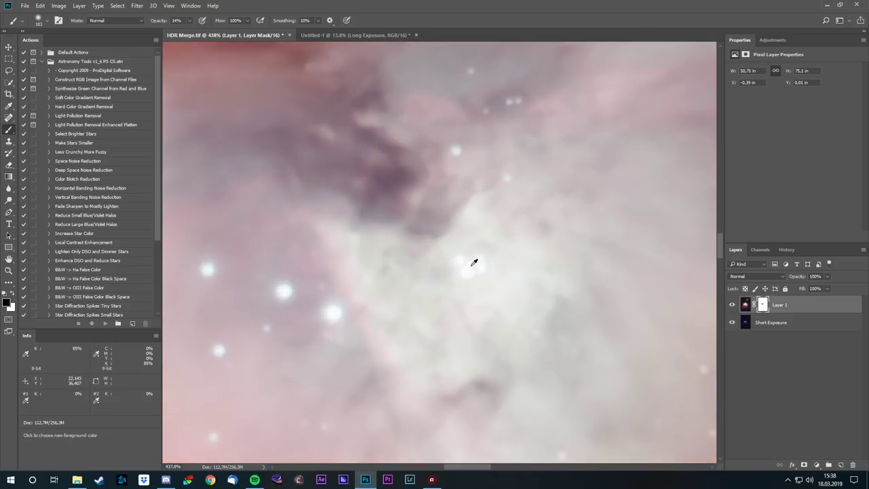
{"action": "scroll", "coordinate": [475, 251], "scroll_direction": "down", "scroll_amount": 7}
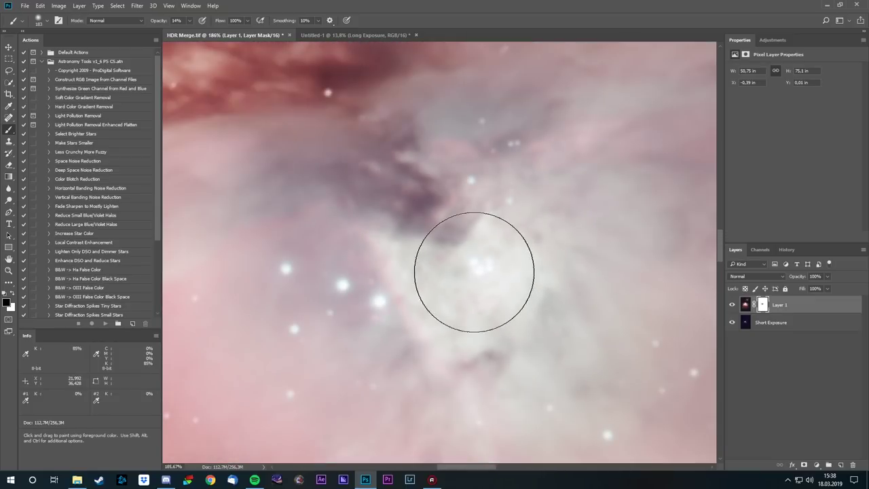
{"action": "left_click", "coordinate": [9, 47]}
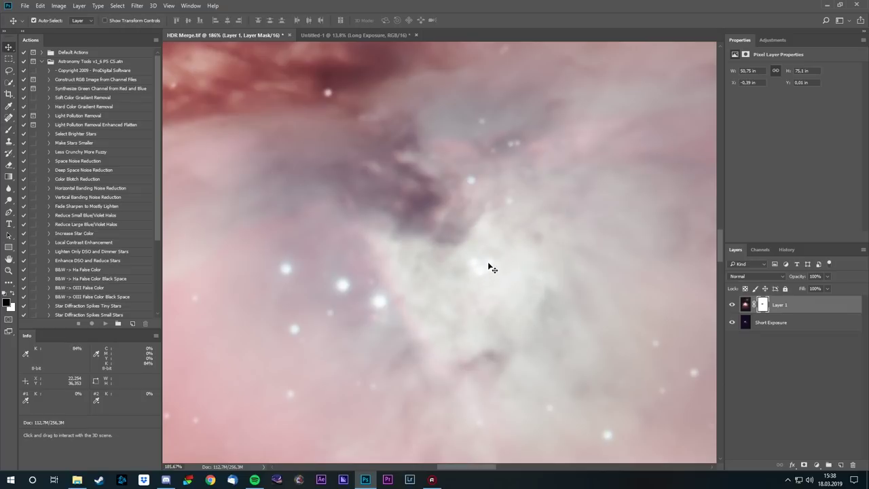
{"action": "scroll", "coordinate": [487, 272], "scroll_direction": "down", "scroll_amount": 9}
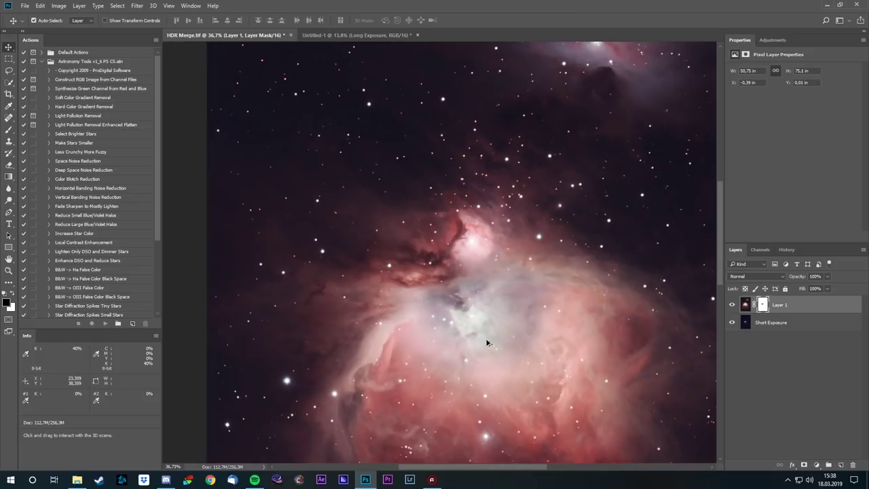
{"action": "scroll", "coordinate": [487, 343], "scroll_direction": "down", "scroll_amount": 2}
{"action": "scroll", "coordinate": [539, 331], "scroll_direction": "up", "scroll_amount": 3}
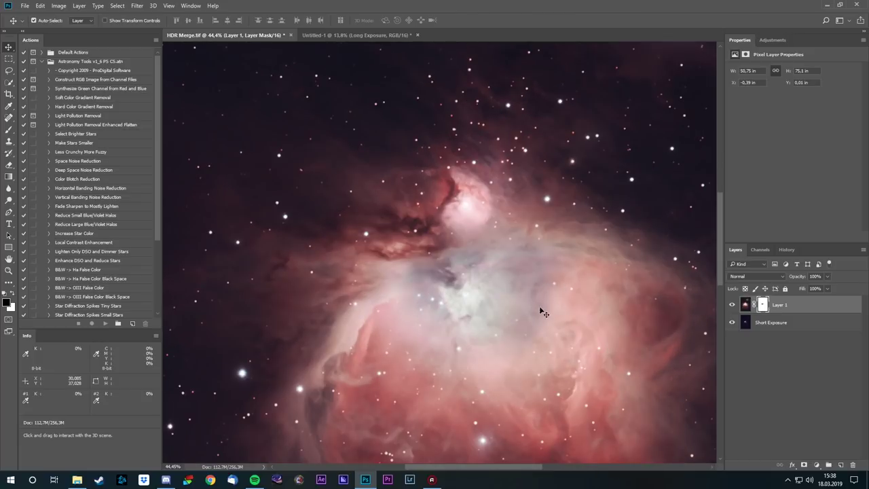
- Paint soft low-opacity mask strokes across the nebula below the core, then zoom out
{"action": "left_click", "coordinate": [9, 128]}
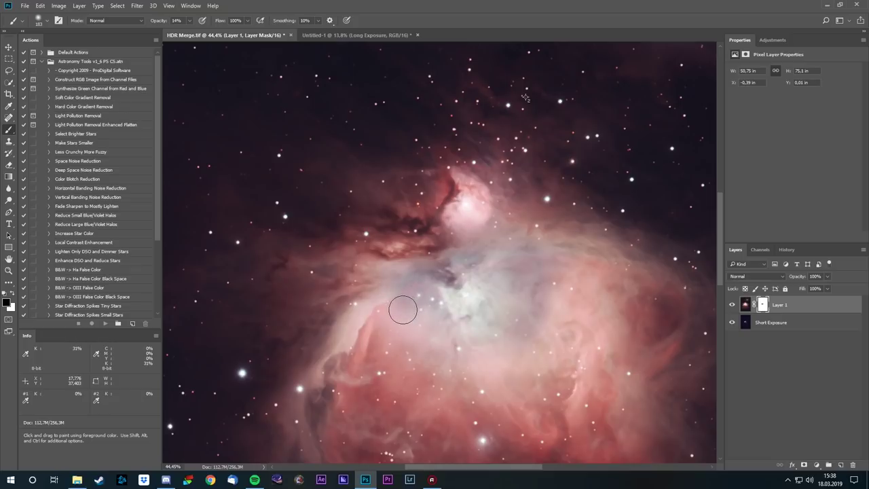
{"action": "mouse_move", "coordinate": [396, 275]}
{"action": "left_mouse_down"}
{"action": "mouse_move", "coordinate": [378, 311]}
{"action": "mouse_move", "coordinate": [439, 332]}
{"action": "mouse_move", "coordinate": [445, 346]}
{"action": "mouse_move", "coordinate": [483, 341]}
{"action": "mouse_move", "coordinate": [509, 332]}
{"action": "mouse_move", "coordinate": [555, 287]}
{"action": "mouse_move", "coordinate": [561, 266]}
{"action": "mouse_move", "coordinate": [549, 254]}
{"action": "mouse_move", "coordinate": [570, 245]}
{"action": "left_mouse_up"}
{"action": "left_click_drag", "start_coordinate": [599, 322], "coordinate": [561, 278]}
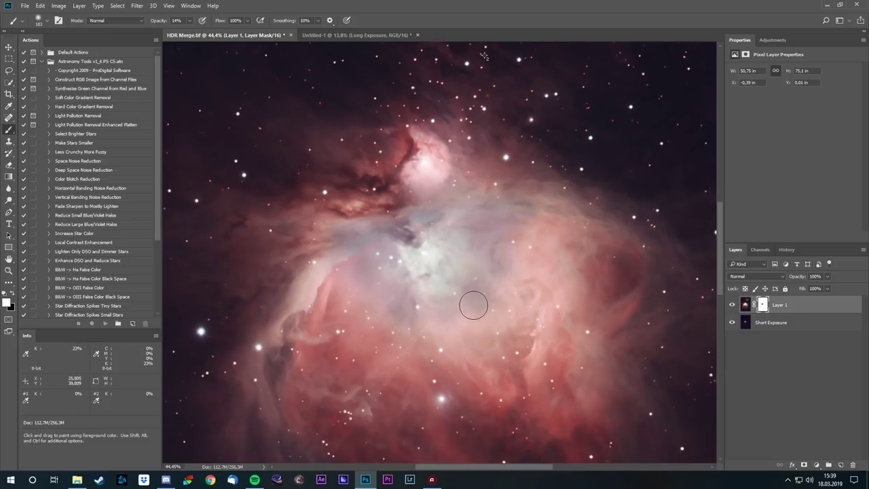
{"action": "scroll", "coordinate": [471, 305], "scroll_direction": "down", "scroll_amount": 5}
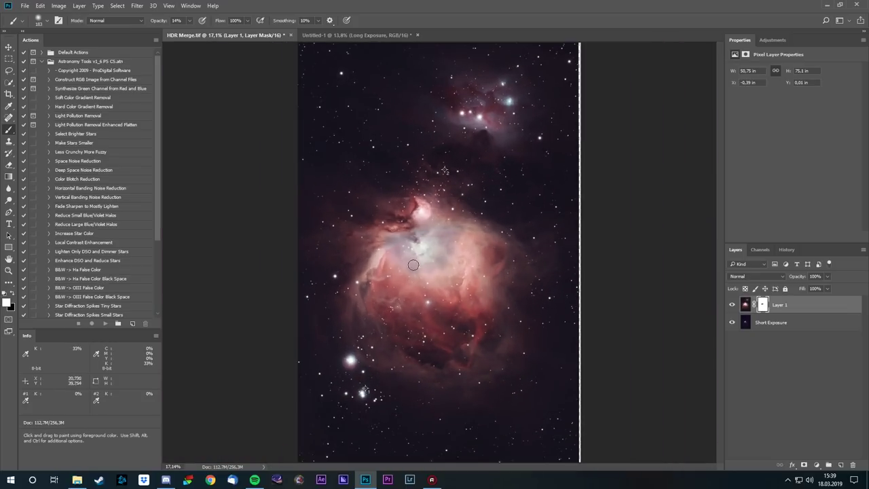
{"action": "scroll", "coordinate": [413, 263], "scroll_direction": "up", "scroll_amount": 2}
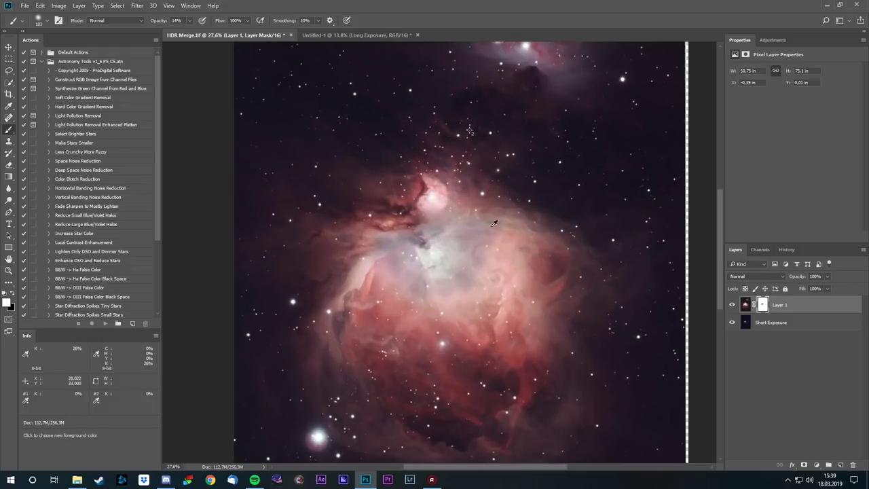
{"action": "scroll", "coordinate": [438, 259], "scroll_direction": "down", "scroll_amount": 2}
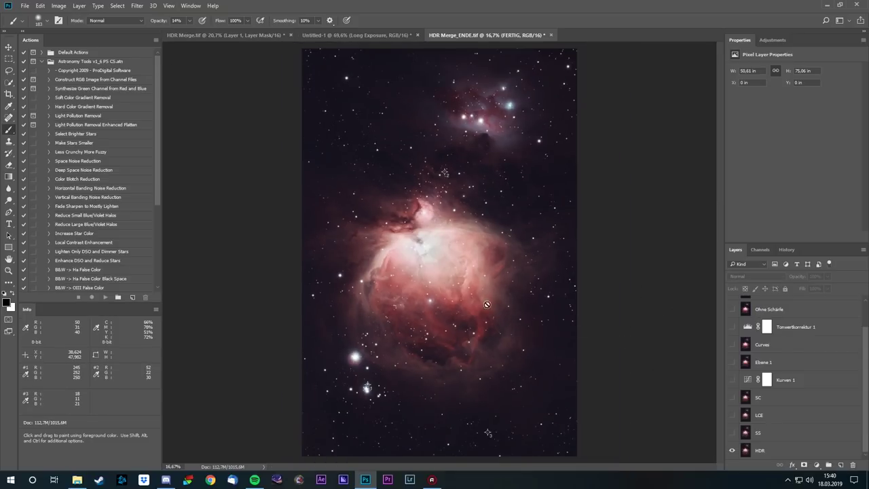
- Select the base HDR layer in the Layers panel of HDR Merge_ENDE.tif
{"action": "scroll", "coordinate": [403, 247], "scroll_direction": "up", "scroll_amount": 4}
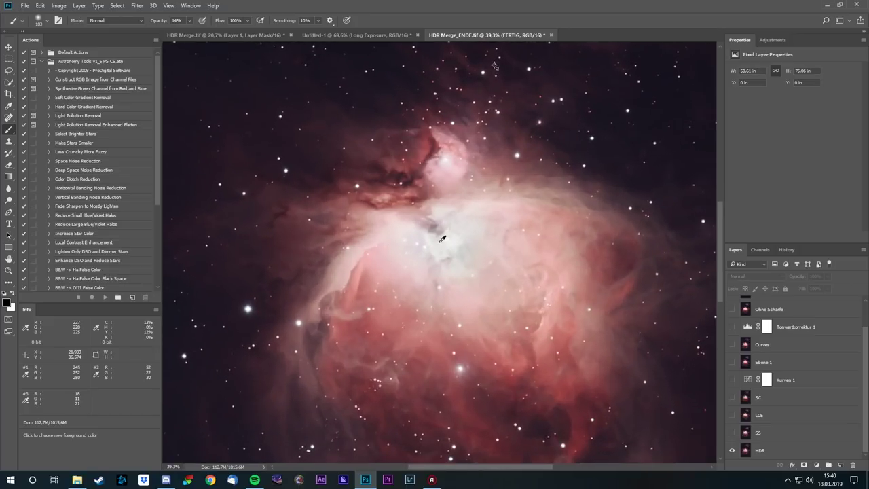
{"action": "scroll", "coordinate": [442, 239], "scroll_direction": "down", "scroll_amount": 2}
{"action": "scroll", "coordinate": [442, 238], "scroll_direction": "down", "scroll_amount": 2}
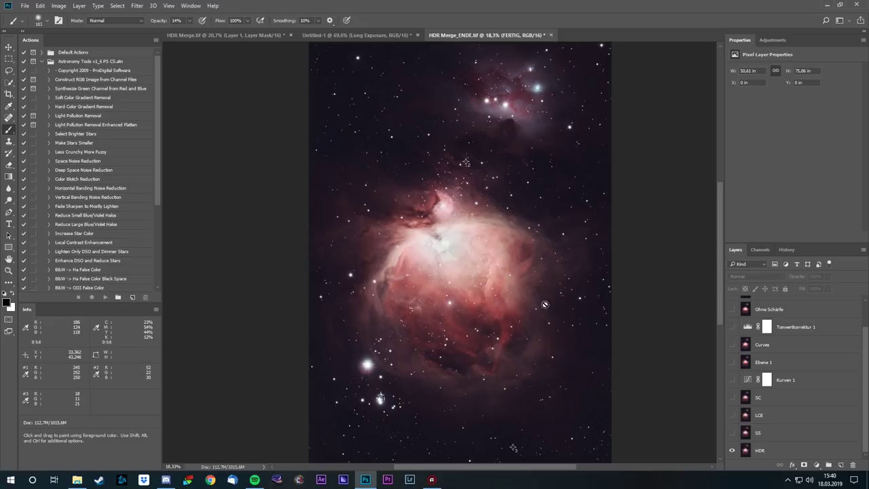
{"action": "left_click", "coordinate": [772, 452]}
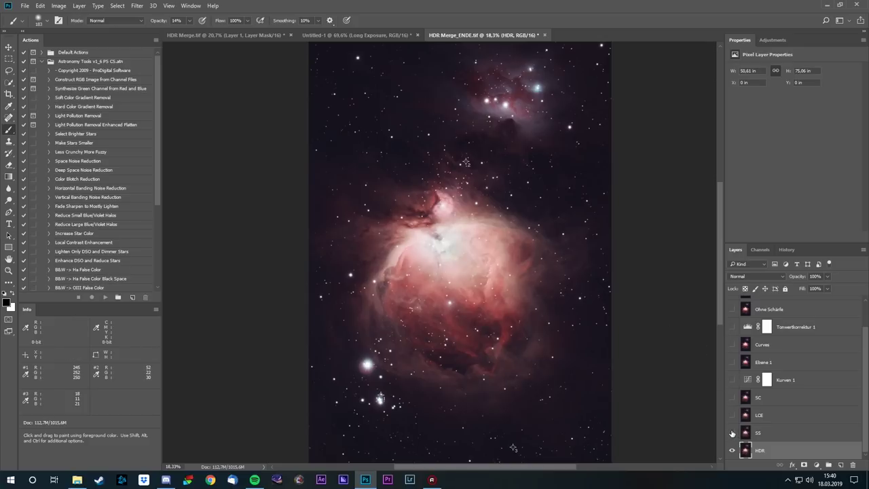
- Show the LCE layer over the HDR base, fit the image, then zoom into the nebula core
{"action": "scroll", "coordinate": [775, 401], "scroll_direction": "up", "scroll_amount": 1}
{"action": "scroll", "coordinate": [776, 401], "scroll_direction": "down", "scroll_amount": 1}
{"action": "scroll", "coordinate": [407, 207], "scroll_direction": "up", "scroll_amount": 5}
{"action": "left_click", "coordinate": [732, 415]}
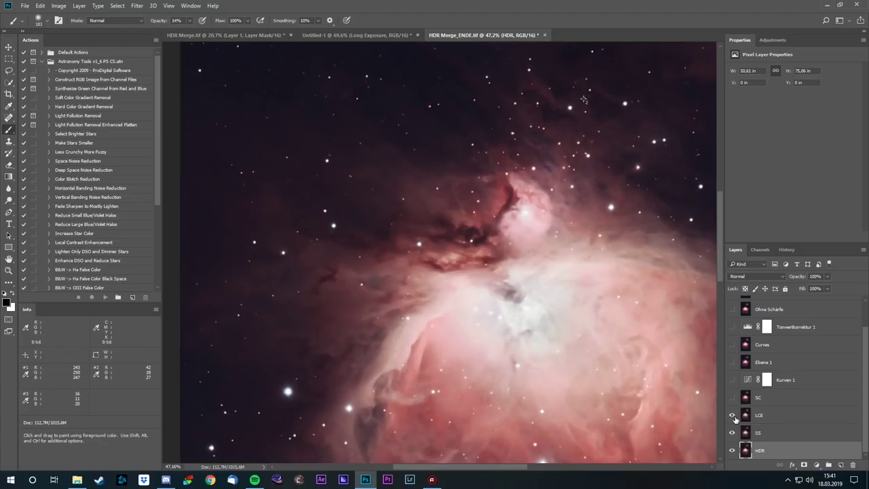
{"action": "key", "text": "ctrl+0"}
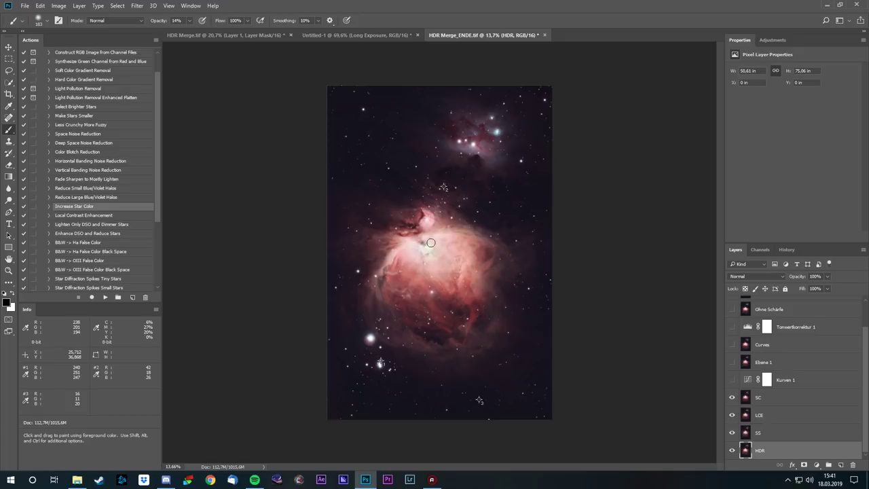
{"action": "left_click_drag", "start_coordinate": [418, 235], "coordinate": [494, 271]}
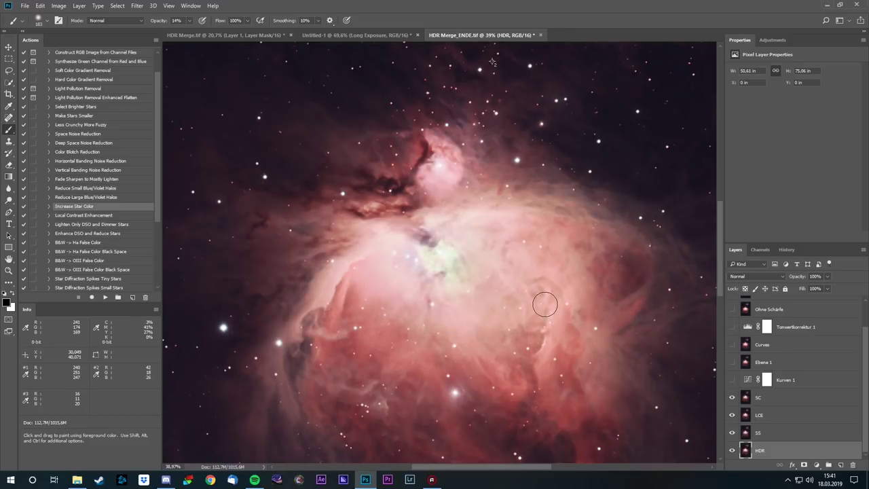
- Turn on Kurven 1, Ebene 1, Curves and the layers above them in one sweep
{"action": "scroll", "coordinate": [539, 305], "scroll_direction": "down", "scroll_amount": 5}
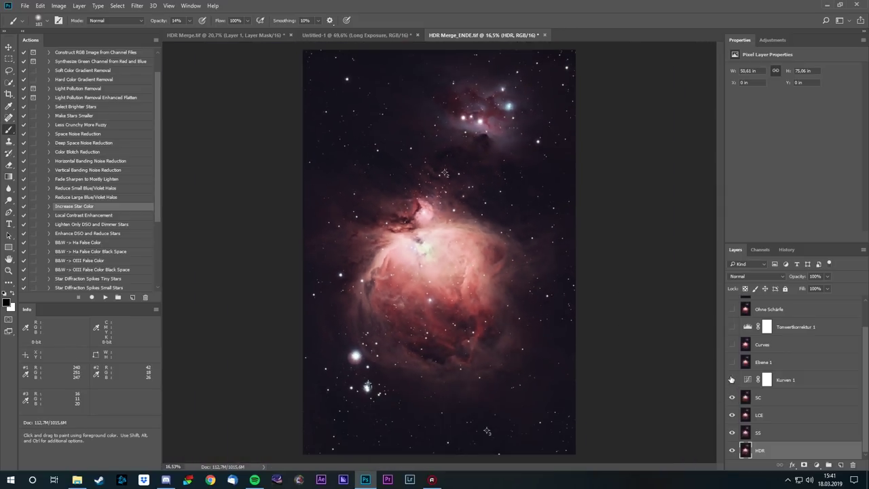
{"action": "left_click_drag", "start_coordinate": [730, 377], "coordinate": [729, 333]}
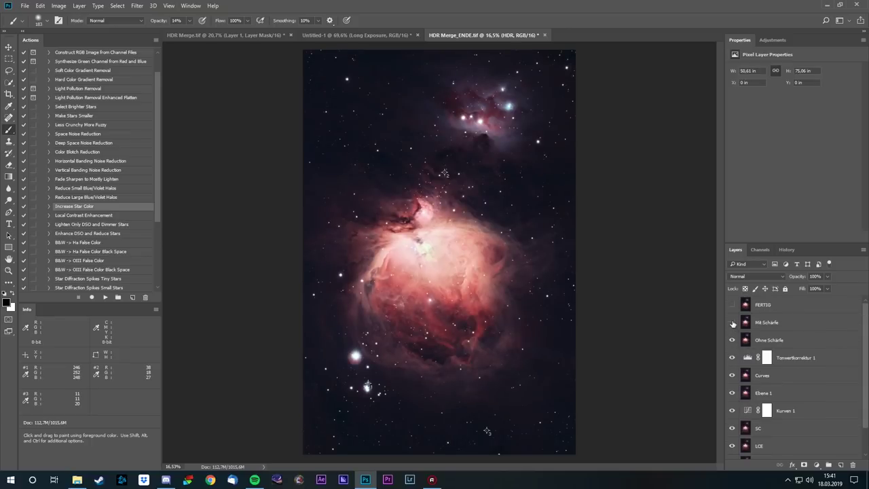